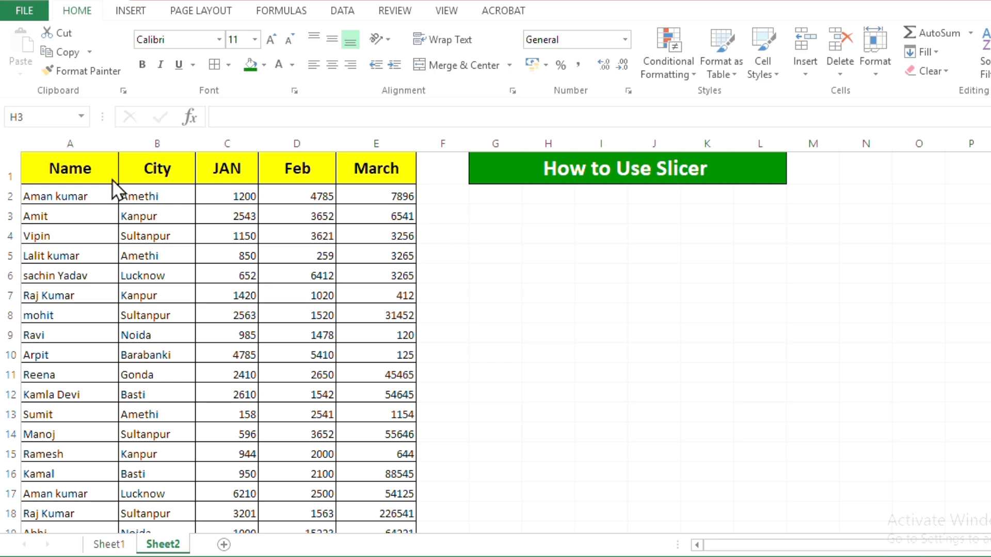
# Step: Review the source data on Sheet2, covering the Name, City, JAN, Feb and March headers and the rows below them
pyautogui.click(155, 169)
pyautogui.click(227, 176)
pyautogui.click(300, 173)
pyautogui.click(423, 177)
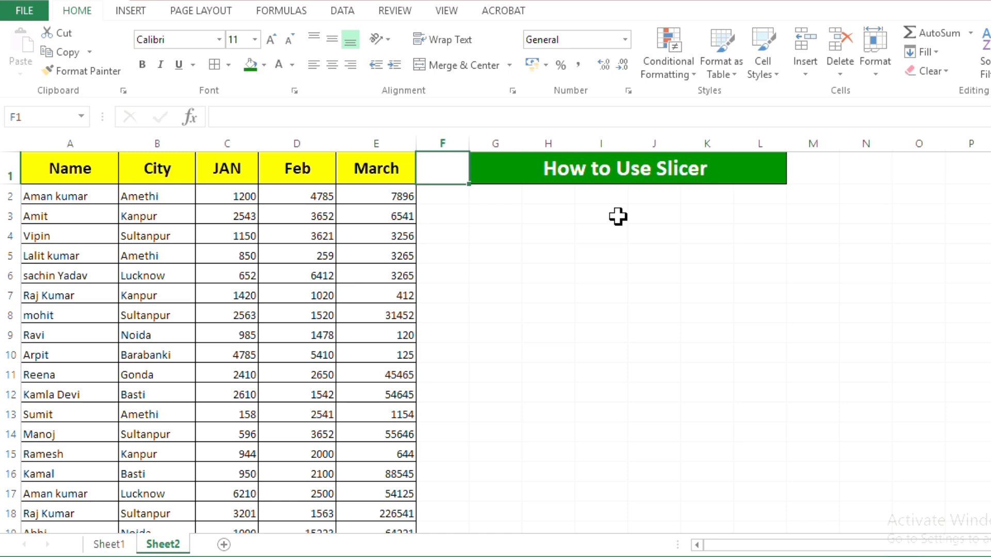
pyautogui.click(485, 227)
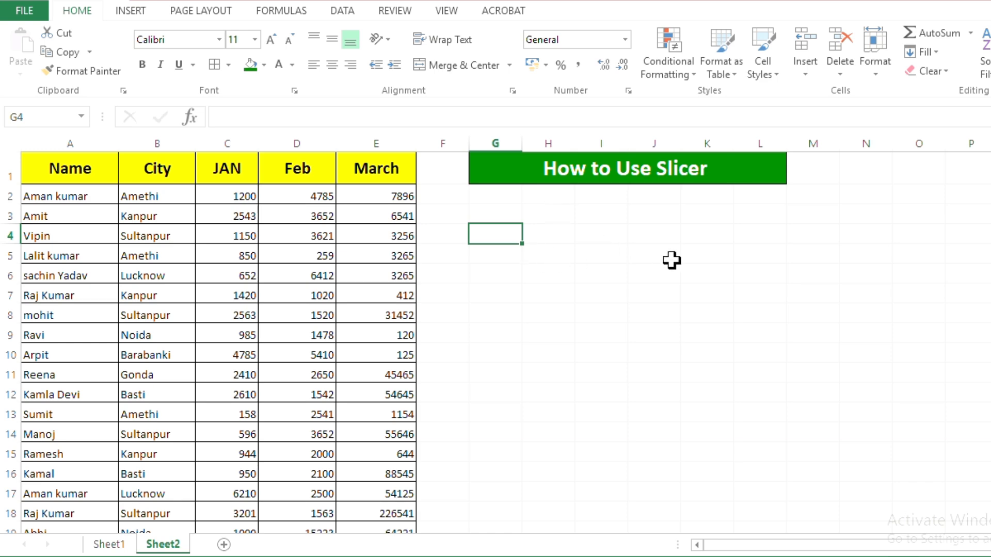
pyautogui.scroll(-1, 412, 344)
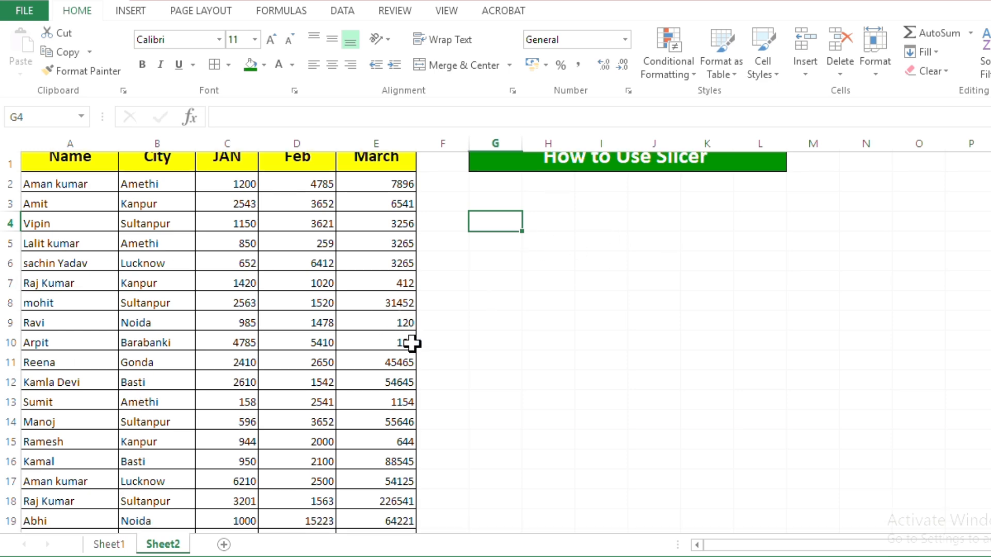
pyautogui.scroll(-4, 412, 343)
pyautogui.scroll(4, 405, 348)
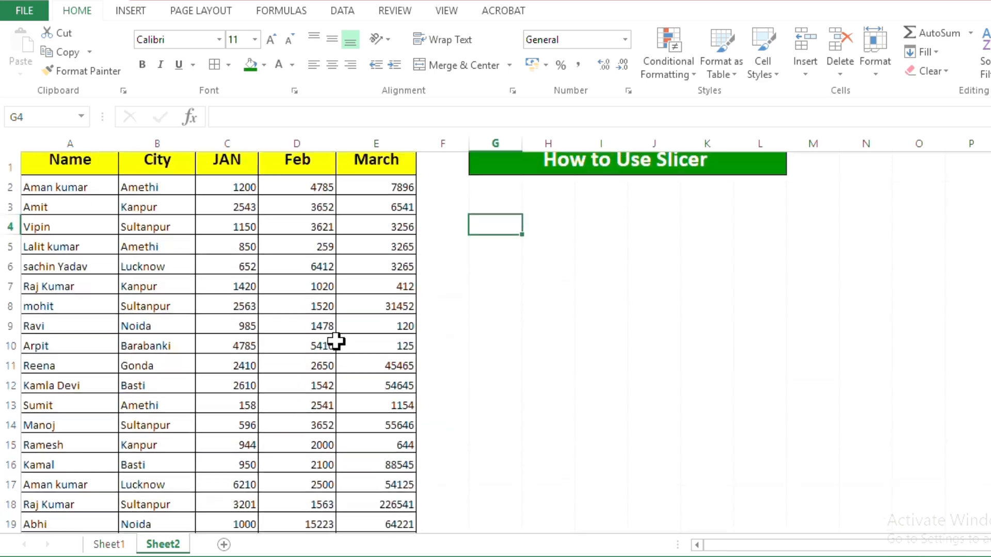
pyautogui.scroll(1, 336, 342)
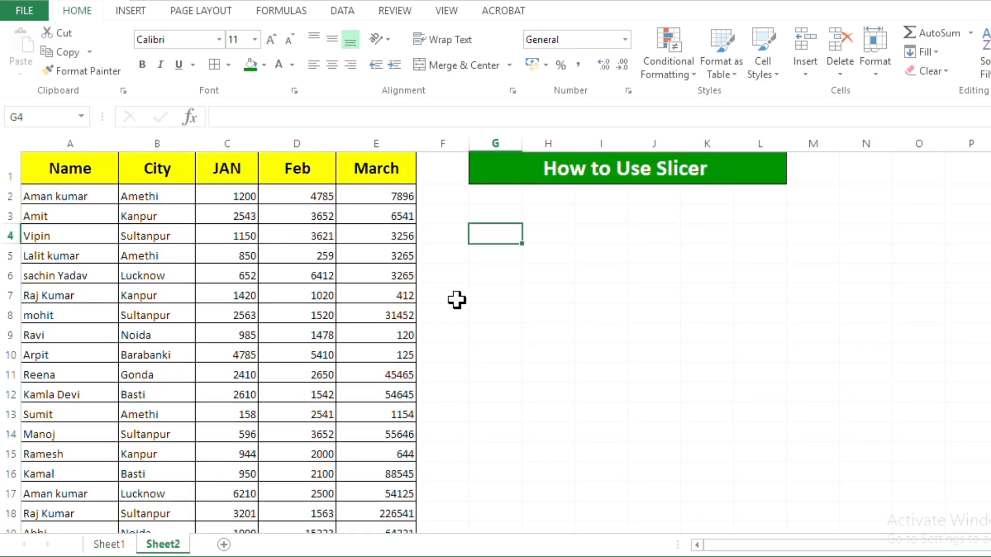
pyautogui.click(68, 168)
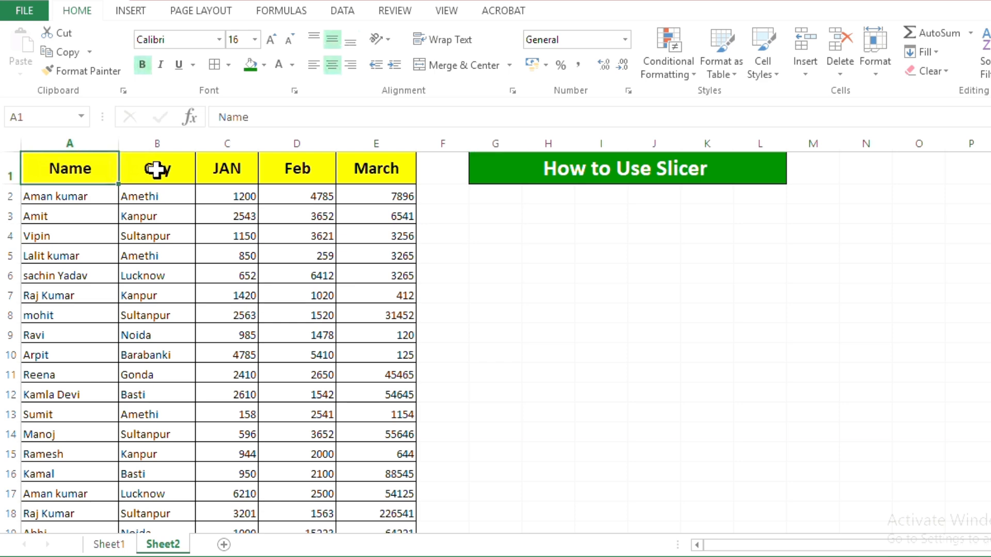
pyautogui.click(157, 170)
pyautogui.click(219, 170)
pyautogui.click(279, 170)
pyautogui.click(422, 168)
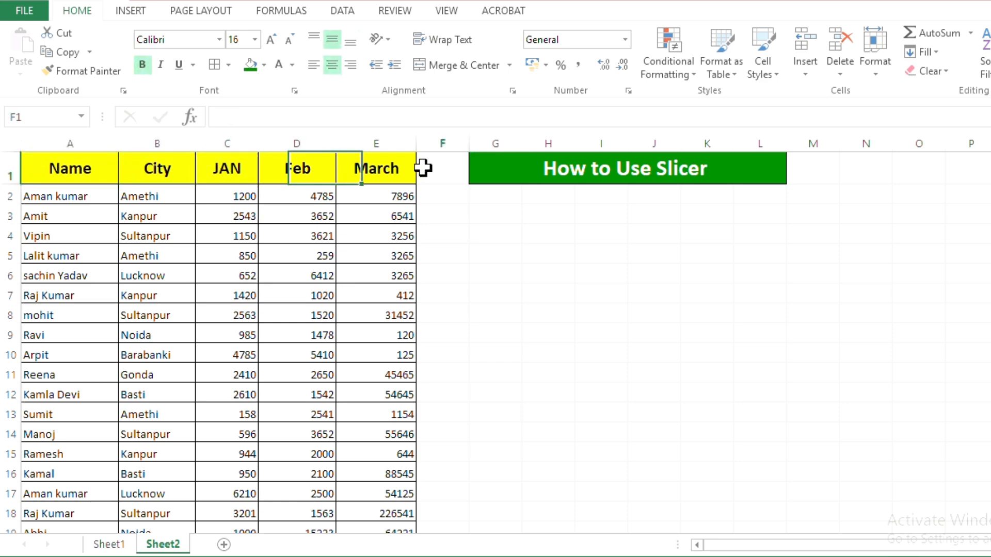
pyautogui.click(389, 173)
pyautogui.click(88, 168)
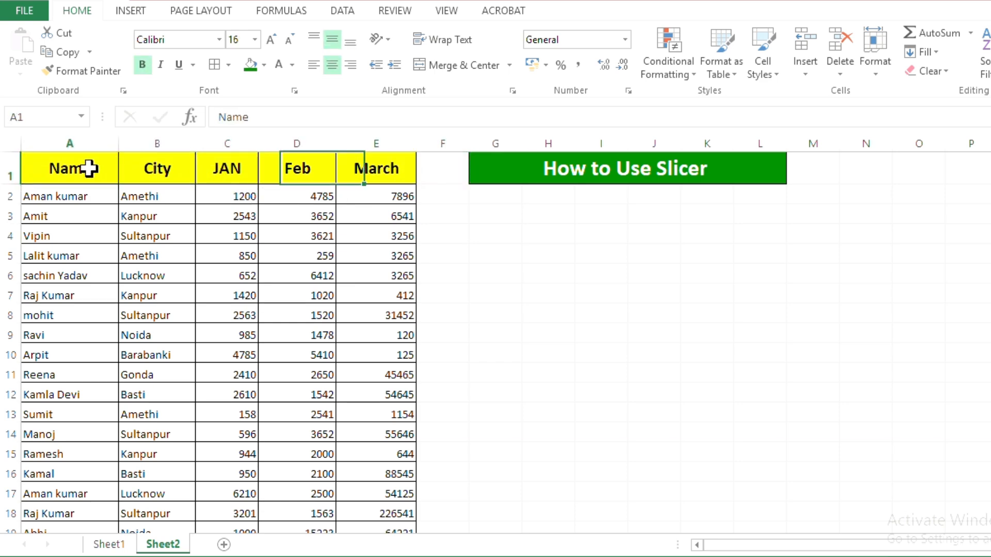
pyautogui.click(154, 166)
pyautogui.click(221, 166)
pyautogui.click(299, 165)
pyautogui.click(365, 171)
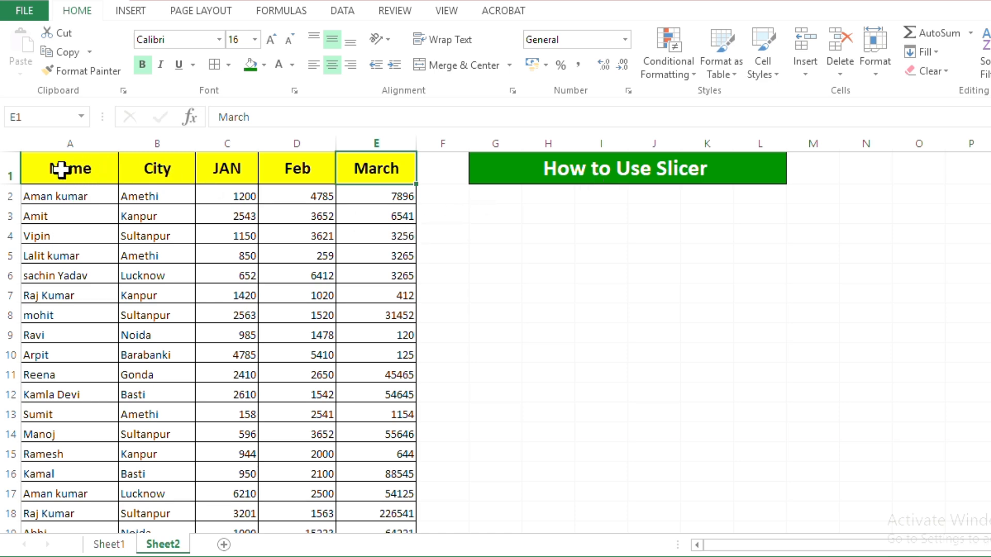
# Step: Convert the range A1:E24 into a table, treating the first row as headers
pyautogui.moveTo(61, 169); pyautogui.dragTo(394, 503)
pyautogui.scroll(2, 405, 420)
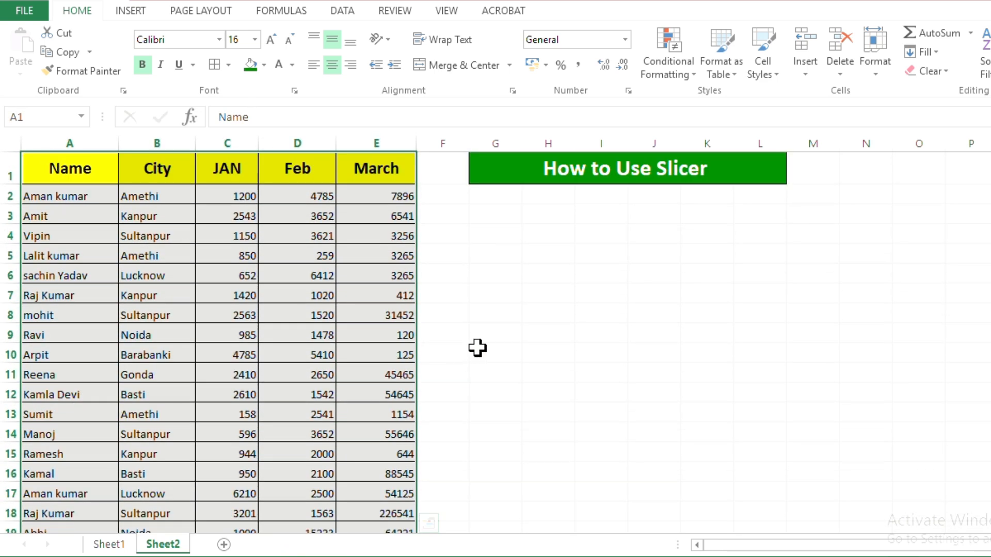
pyautogui.click(122, 12)
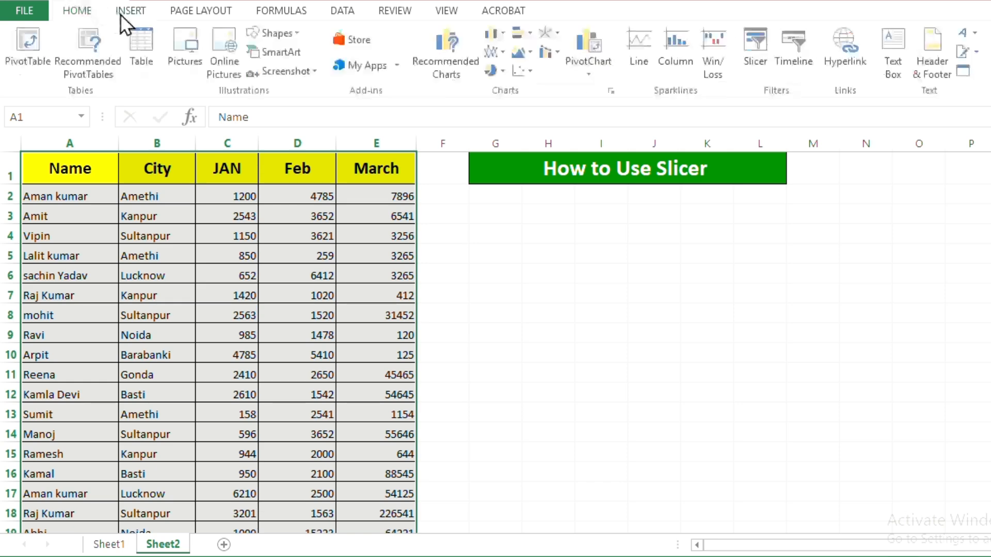
pyautogui.click(141, 50)
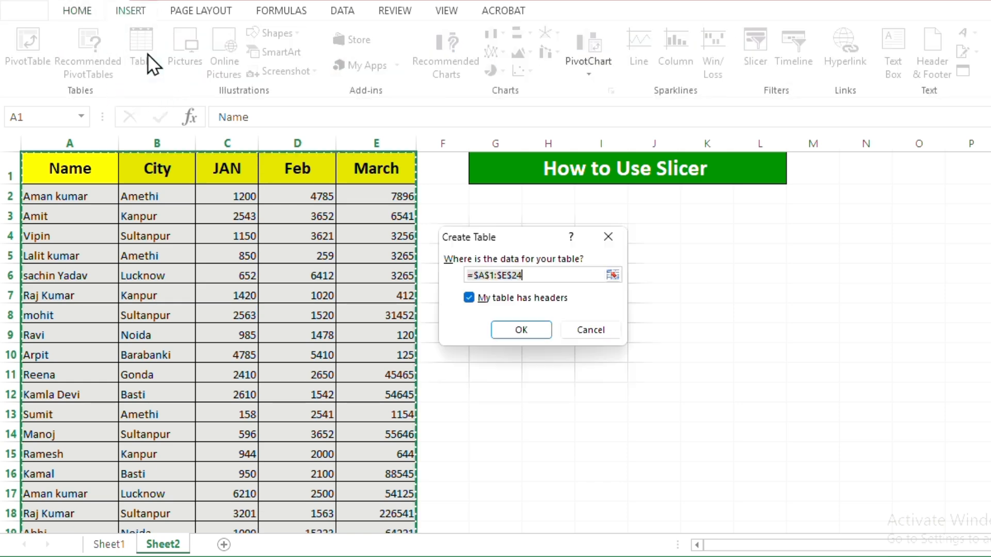
pyautogui.click(530, 333)
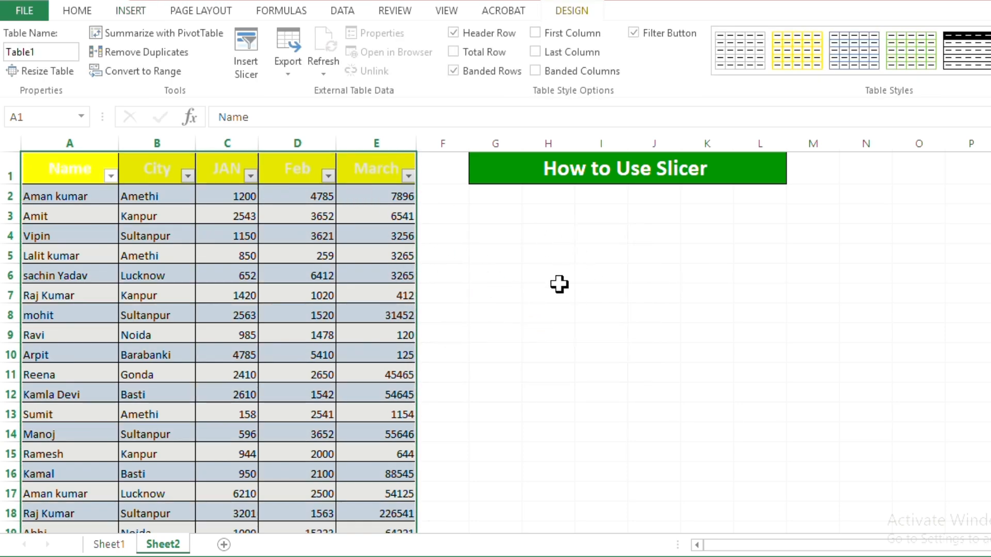
pyautogui.click(475, 261)
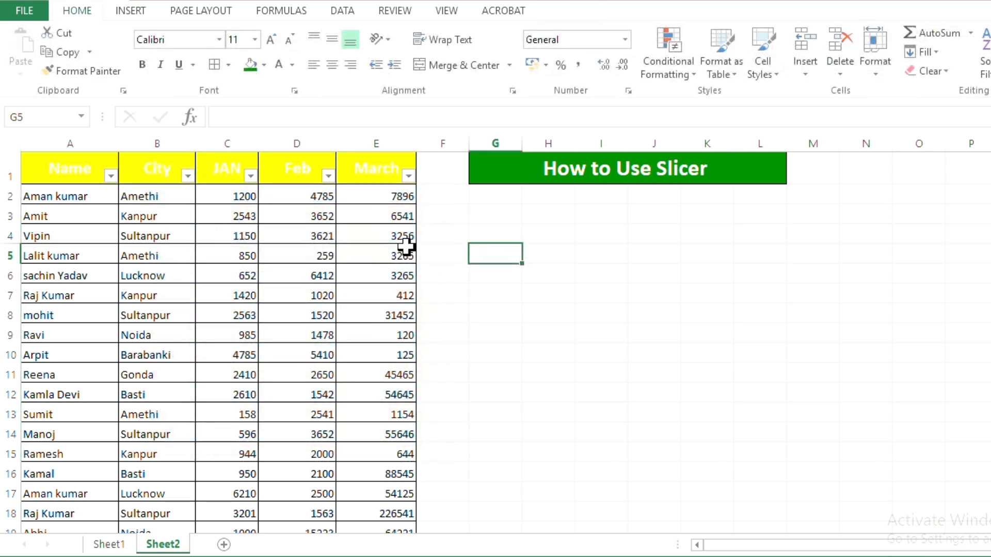
# Step: Apply the first style of the Medium group, the one with a black header, to the table
pyautogui.click(350, 213)
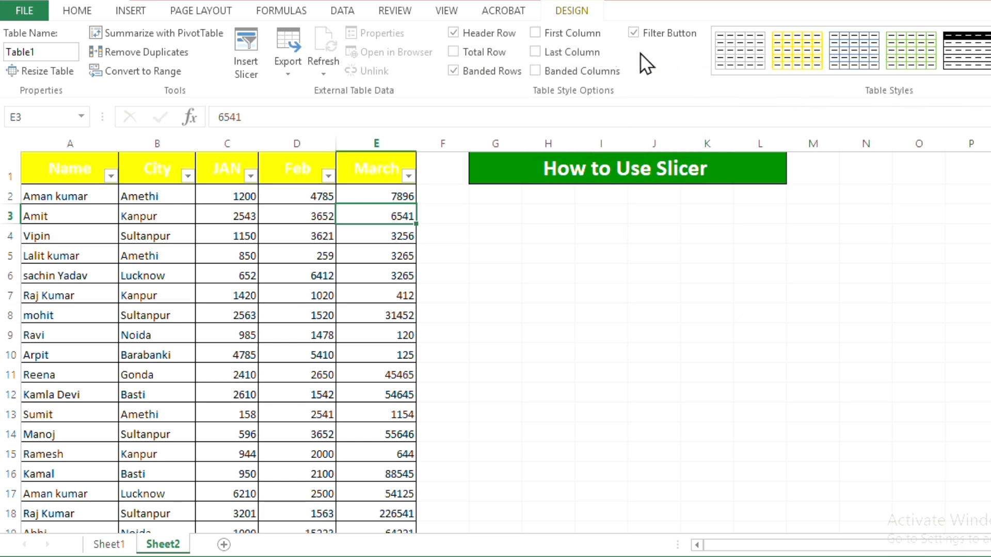
pyautogui.click(987, 67)
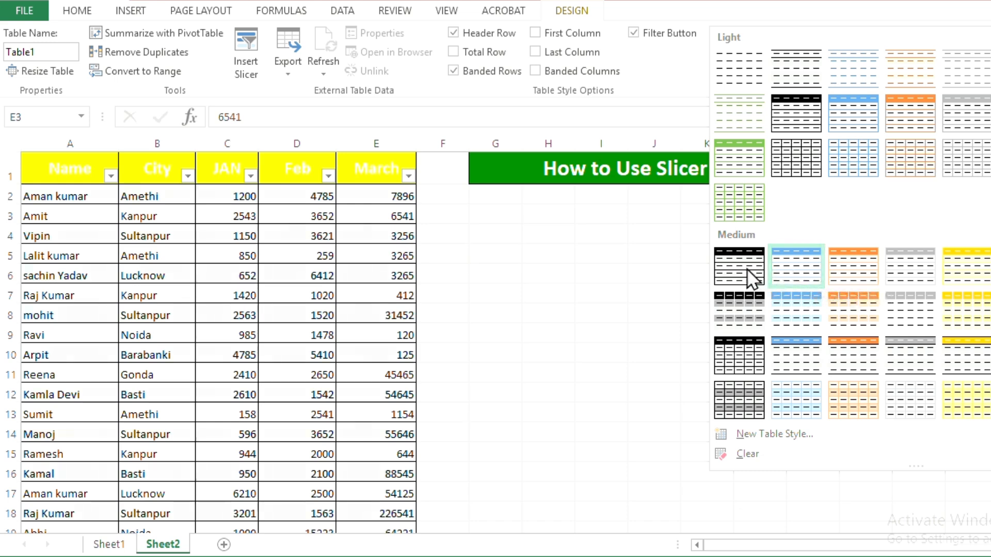
pyautogui.click(739, 256)
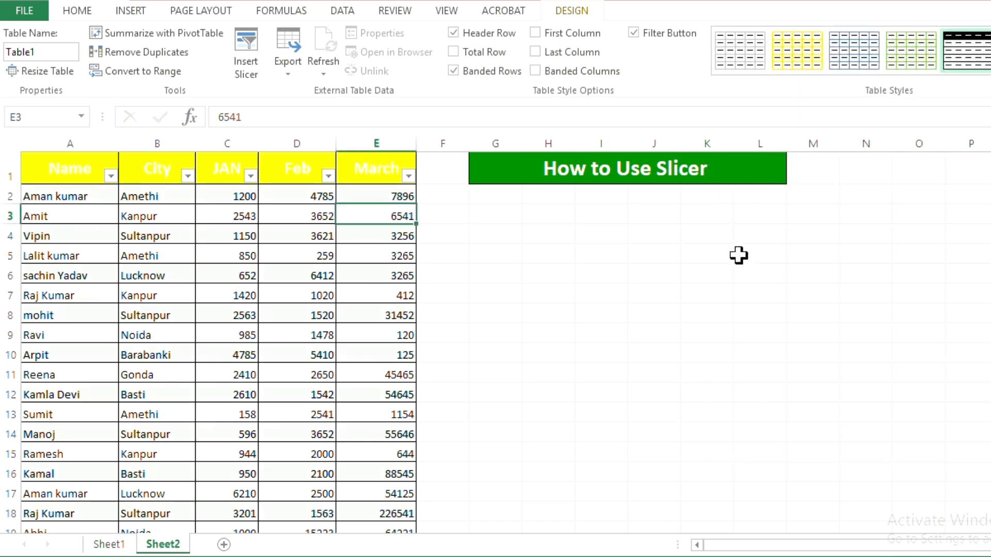
pyautogui.click(632, 268)
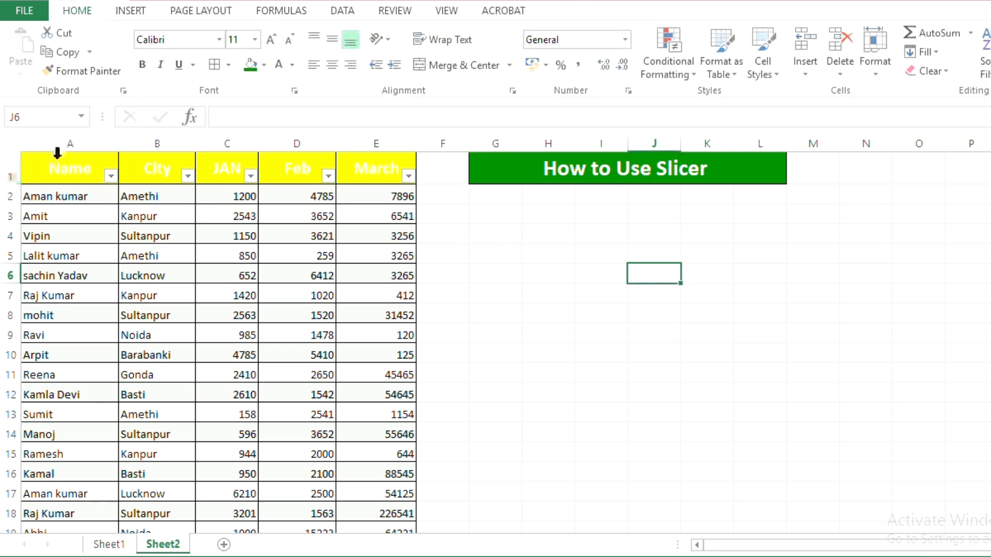
# Step: Set the font color of the Name and City header cells to Automatic black
pyautogui.click(72, 174)
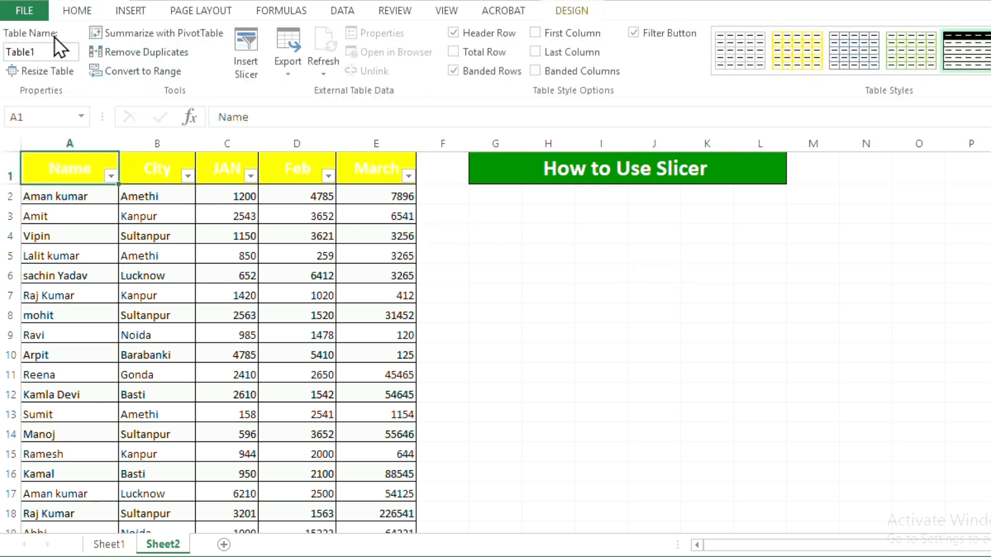
pyautogui.click(77, 10)
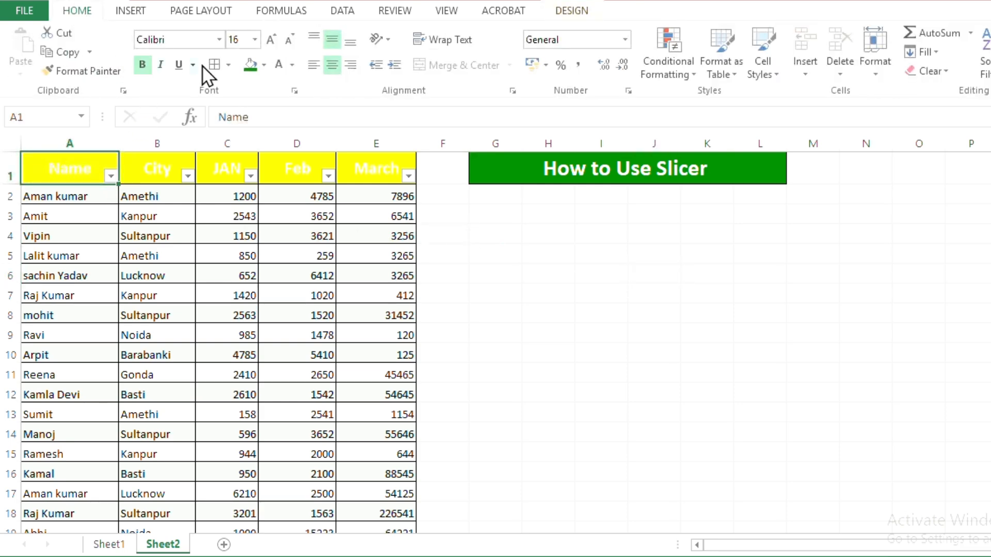
pyautogui.click(292, 65)
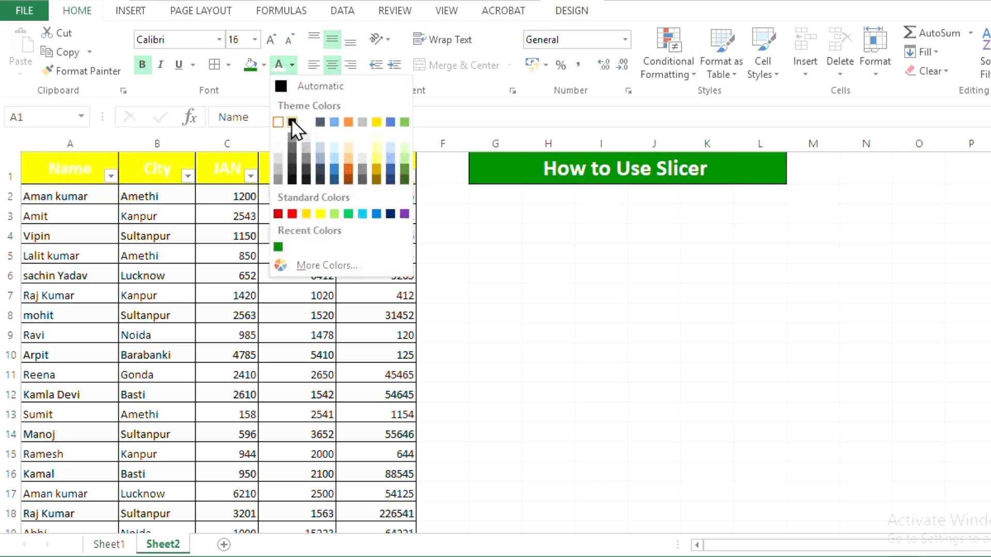
pyautogui.click(280, 82)
pyautogui.click(153, 168)
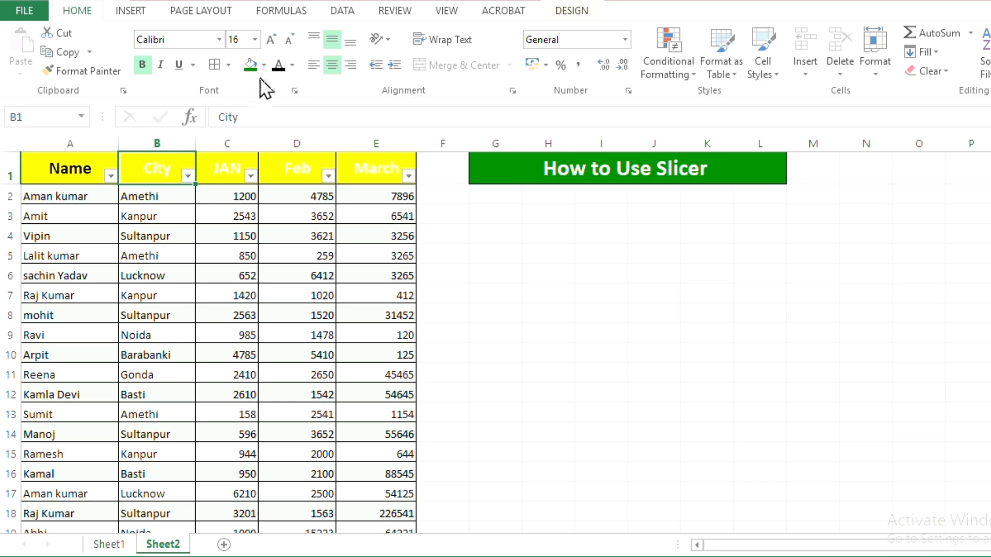
pyautogui.click(276, 71)
# Step: Apply the same black font color to the JAN, Feb and March header cells
pyautogui.click(230, 166)
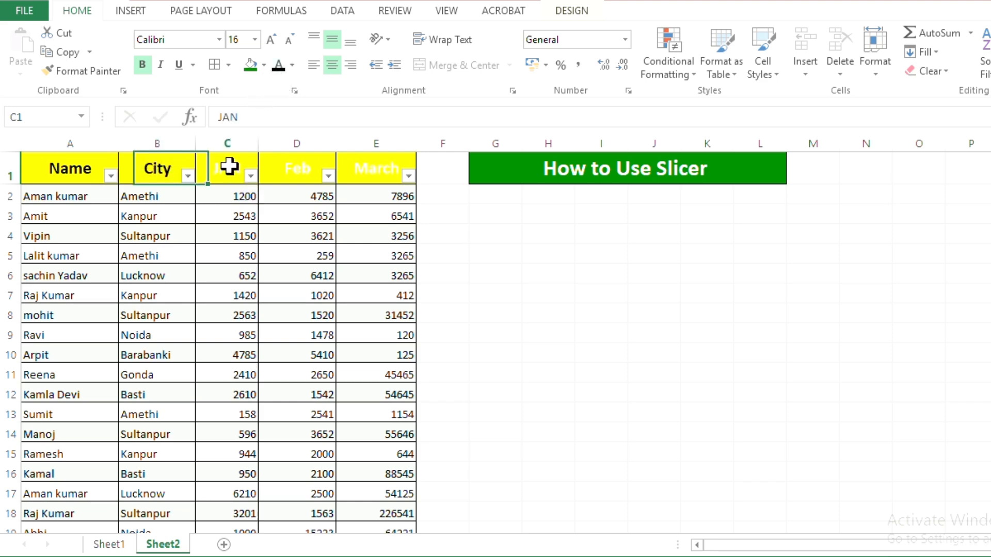
pyautogui.click(281, 71)
pyautogui.click(301, 172)
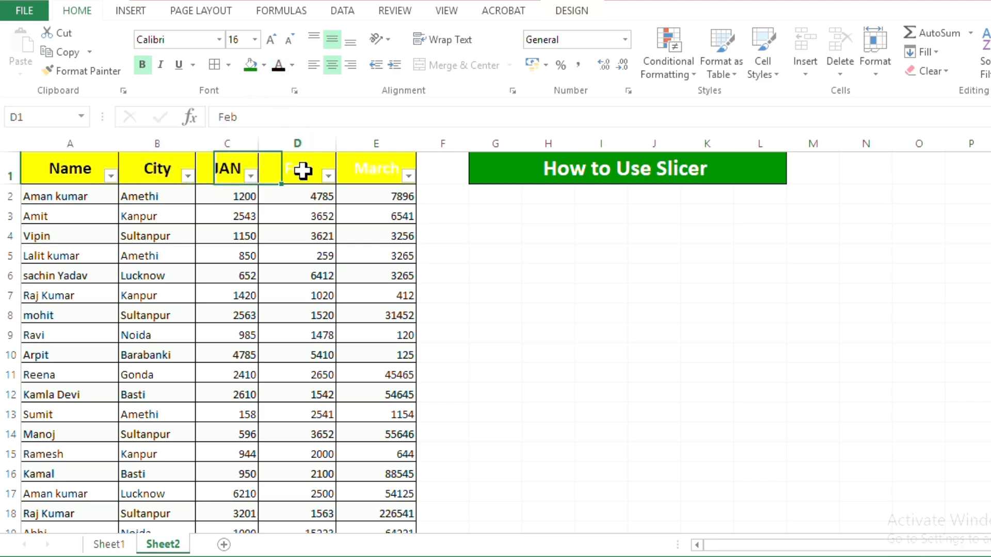
pyautogui.click(281, 68)
pyautogui.click(377, 192)
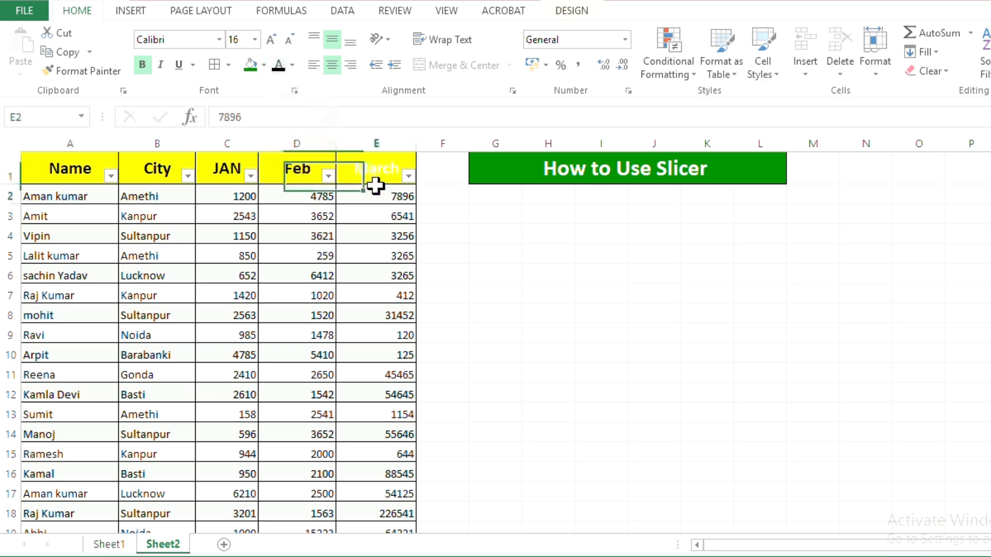
pyautogui.click(359, 168)
pyautogui.click(281, 67)
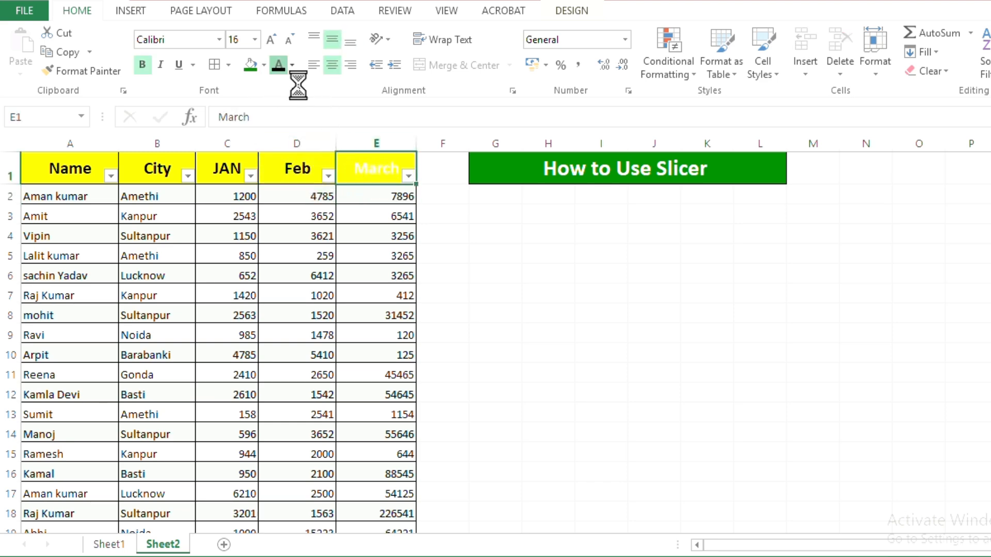
pyautogui.click(271, 254)
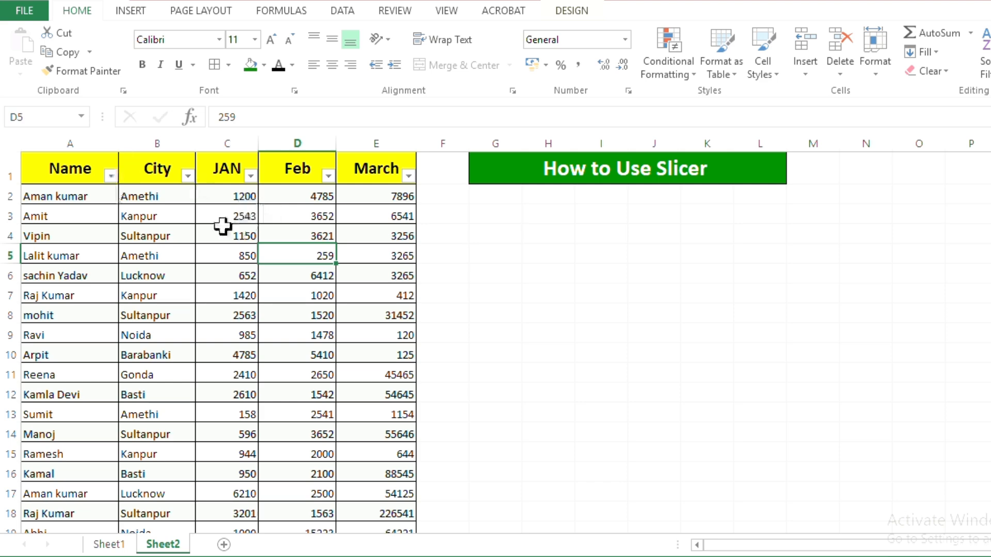
# Step: Filter the table's City column to show only Amethi, and undo that filter
pyautogui.click(187, 176)
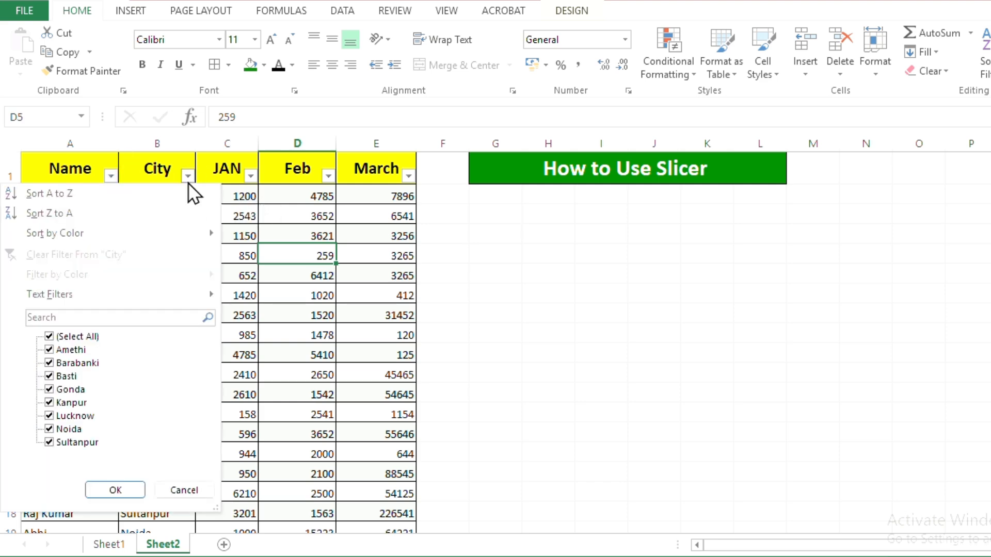
pyautogui.click(73, 338)
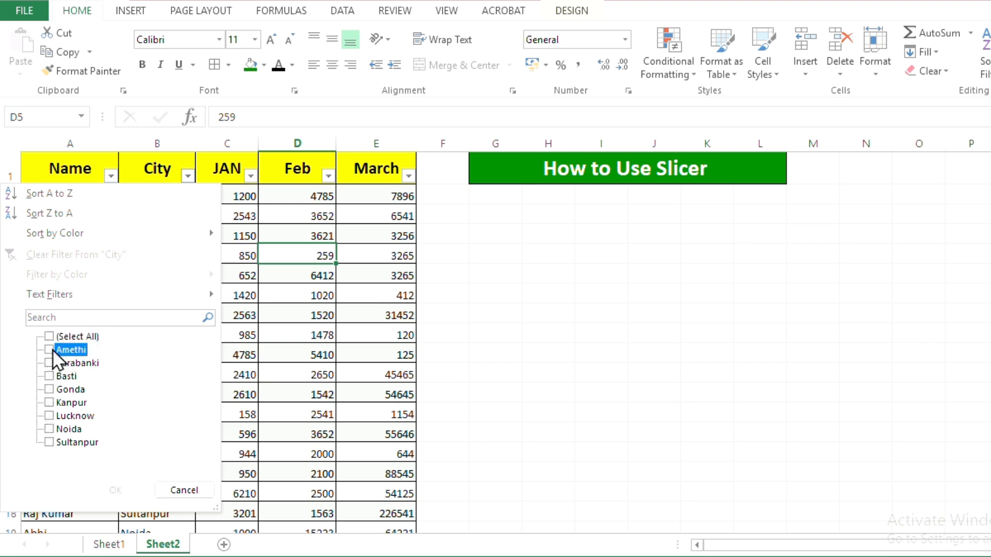
pyautogui.click(77, 350)
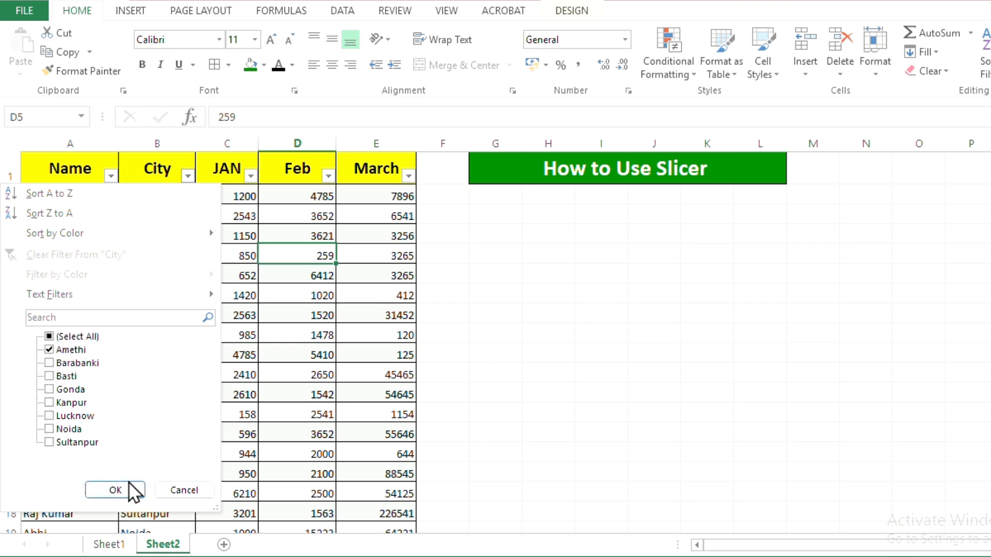
pyautogui.click(116, 490)
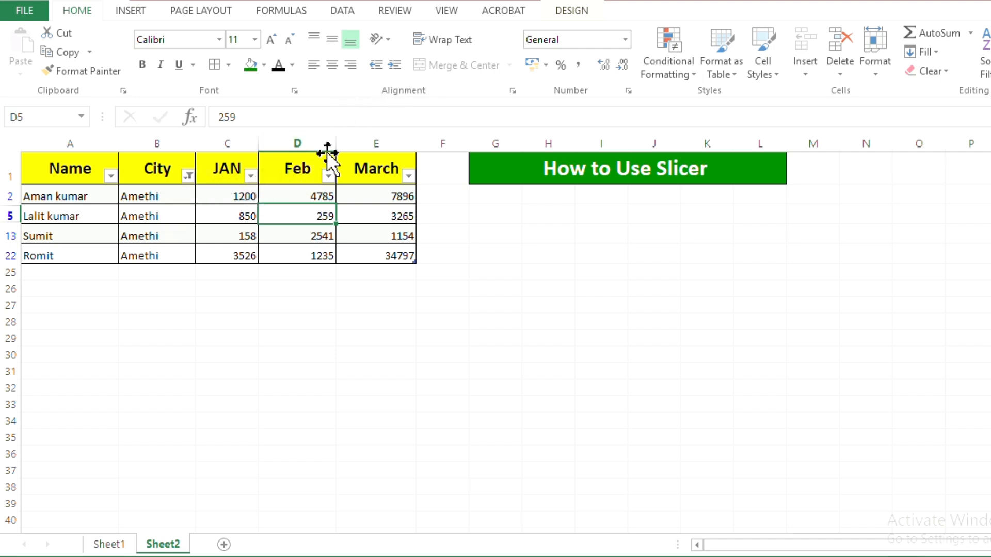
pyautogui.hotkey('ctrl', 'z')
pyautogui.click(539, 275)
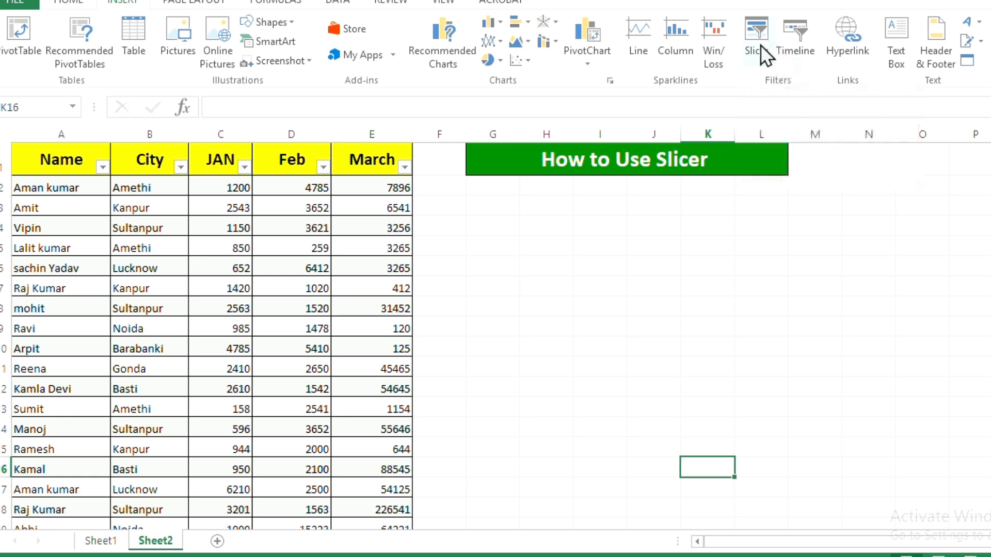
# Step: Select the whole table from Name to March and insert a slicer for its City field
pyautogui.click(33, 162)
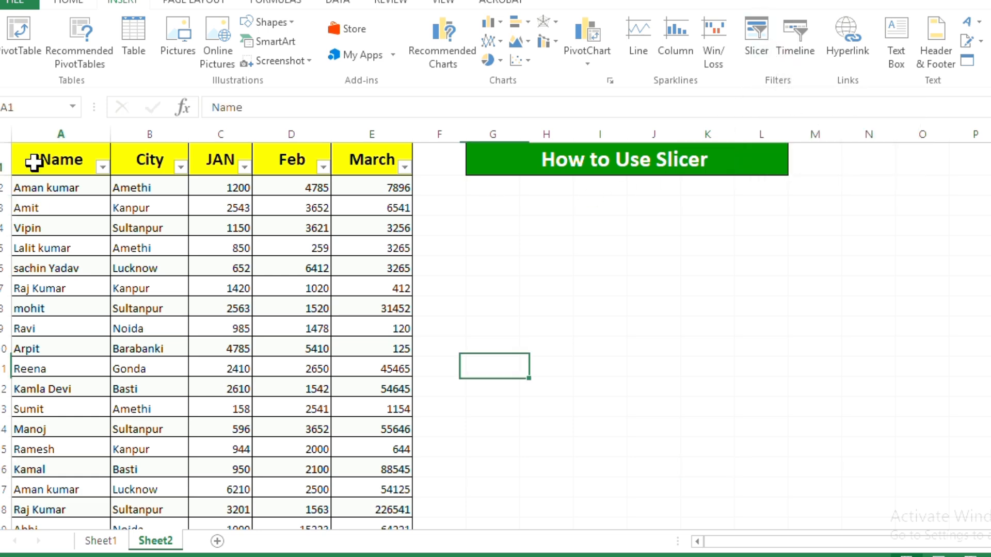
pyautogui.moveTo(34, 162); pyautogui.dragTo(395, 475)
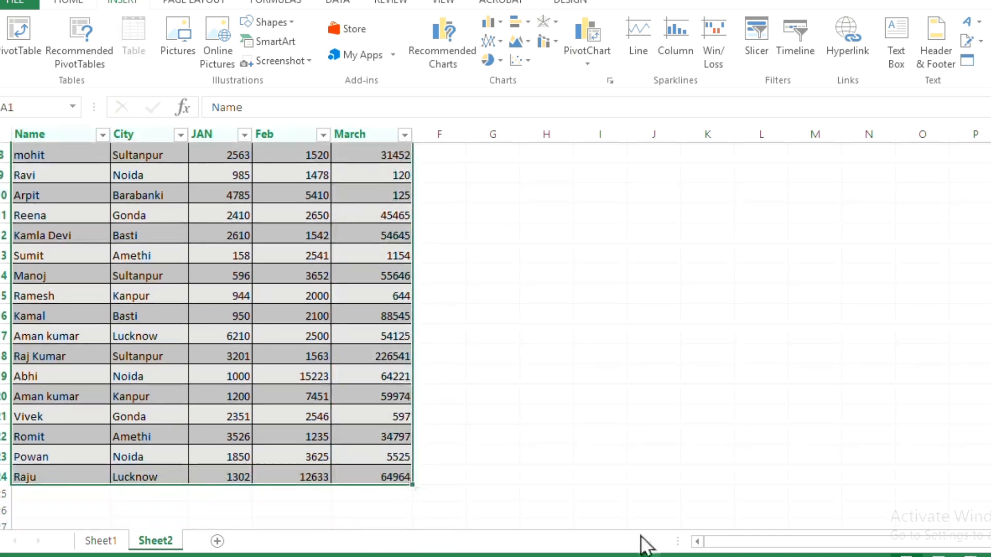
pyautogui.scroll(3, 707, 289)
pyautogui.scroll(1, 752, 15)
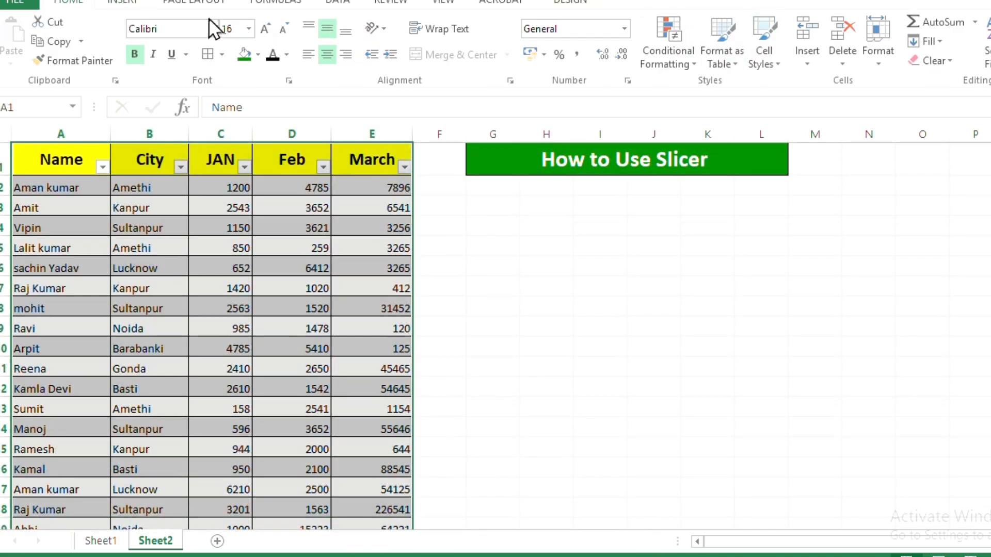
pyautogui.click(142, 4)
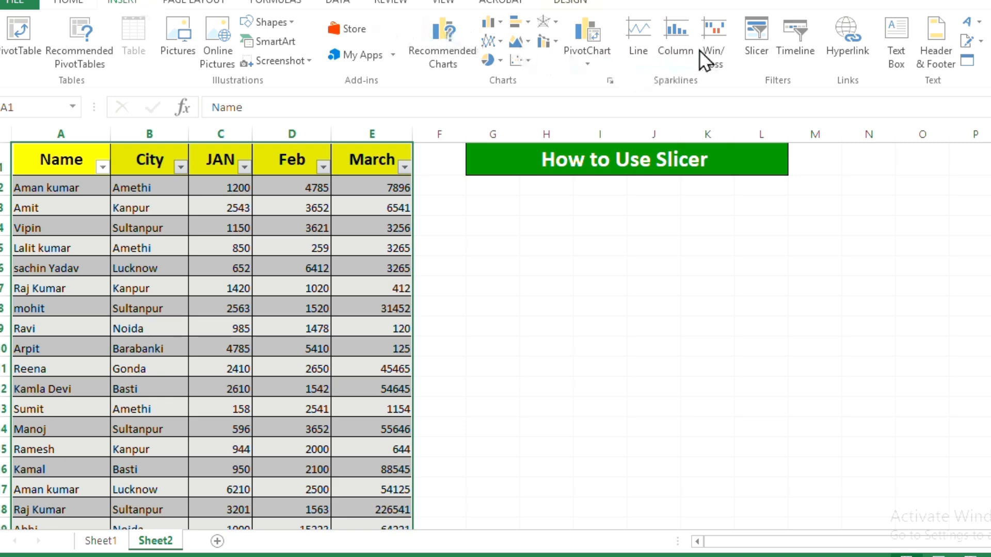
pyautogui.click(755, 45)
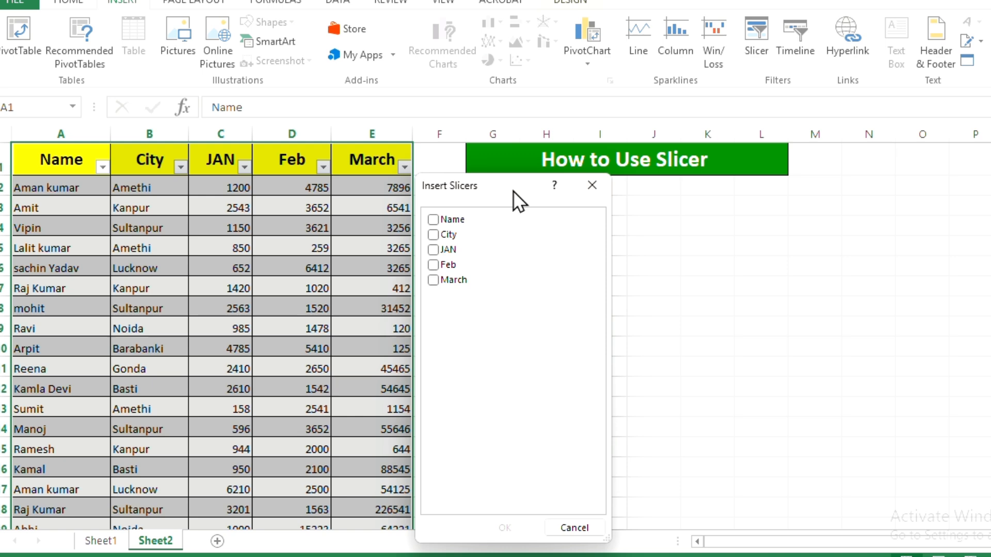
pyautogui.moveTo(513, 190); pyautogui.dragTo(904, 172)
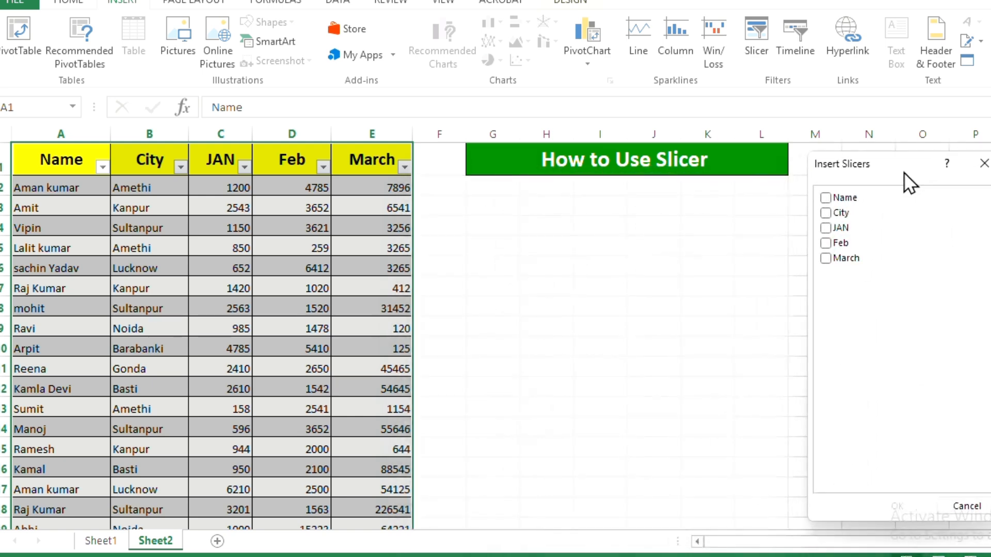
pyautogui.click(825, 214)
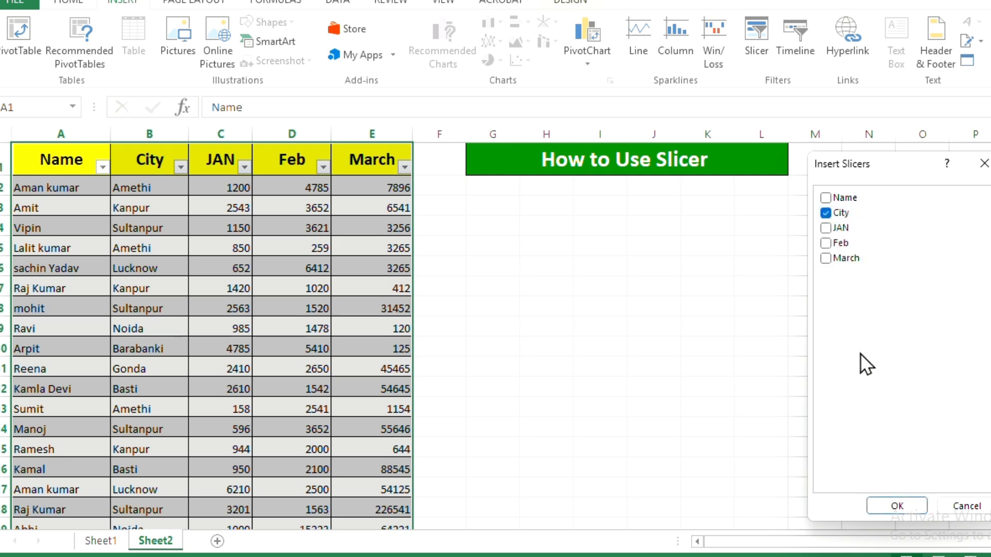
pyautogui.click(902, 506)
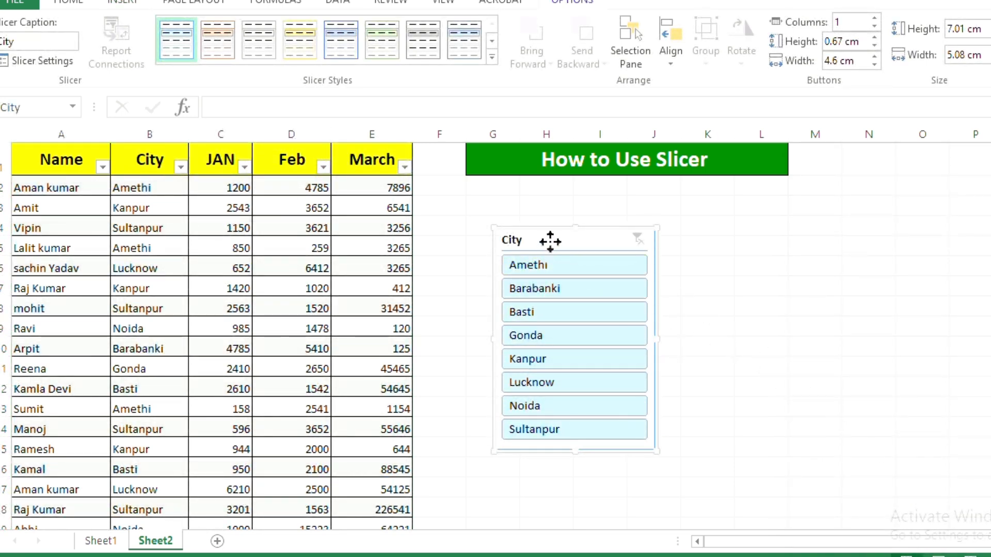
# Step: Resize the City slicer to about 12.2 cm wide and 7.5 cm high, and place it beneath the How to Use Slicer heading
pyautogui.moveTo(550, 243); pyautogui.dragTo(546, 206)
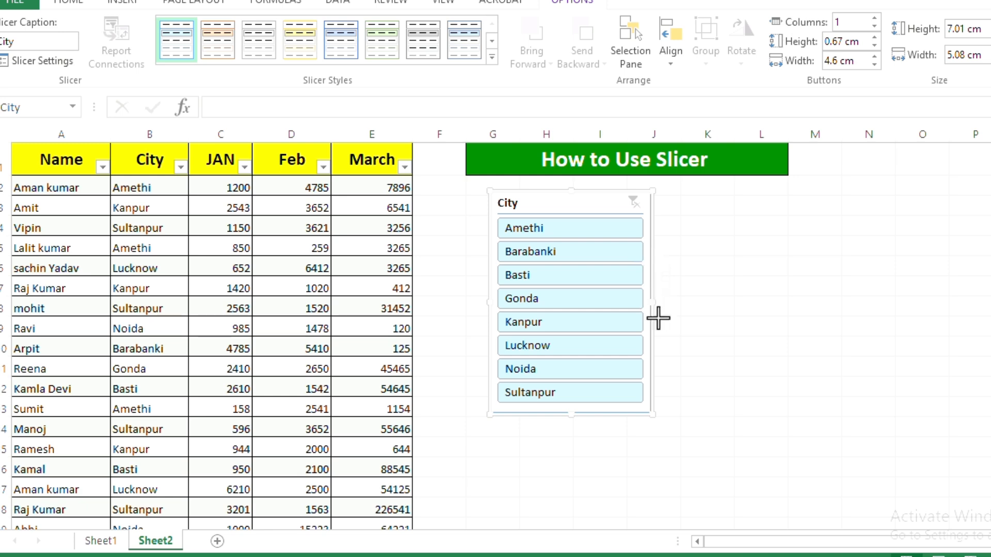
pyautogui.moveTo(654, 306); pyautogui.dragTo(877, 302)
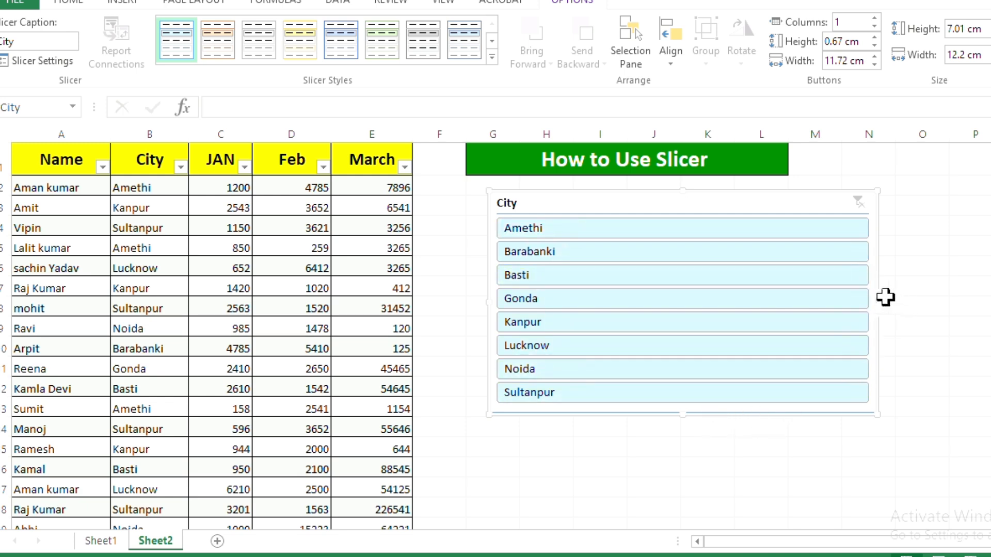
pyautogui.moveTo(872, 274); pyautogui.dragTo(639, 472)
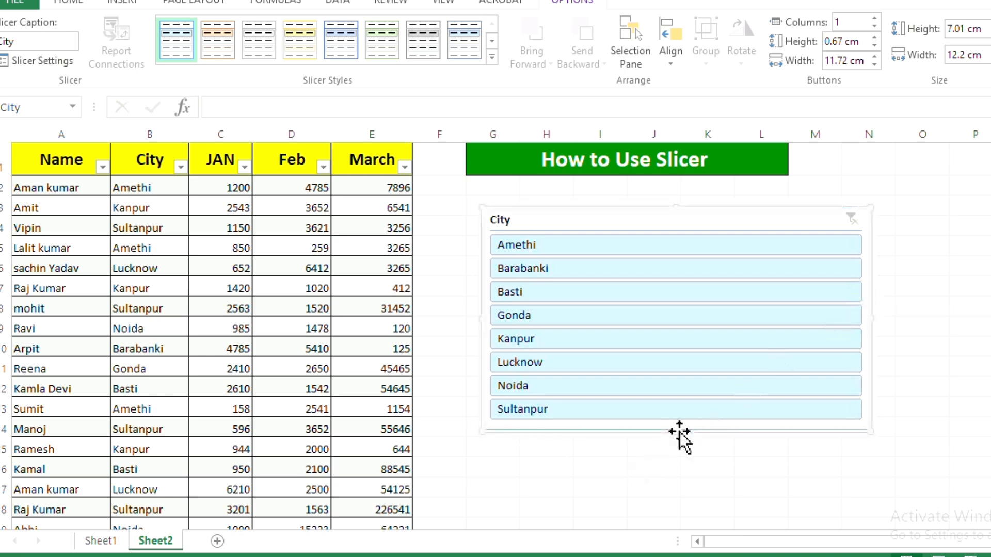
pyautogui.moveTo(679, 432); pyautogui.dragTo(689, 492)
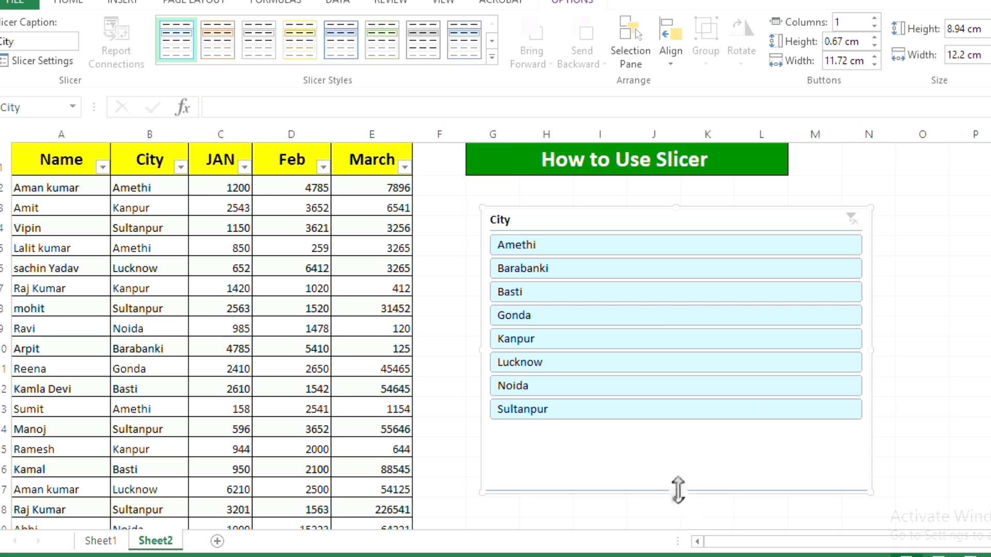
pyautogui.moveTo(676, 493); pyautogui.dragTo(671, 447)
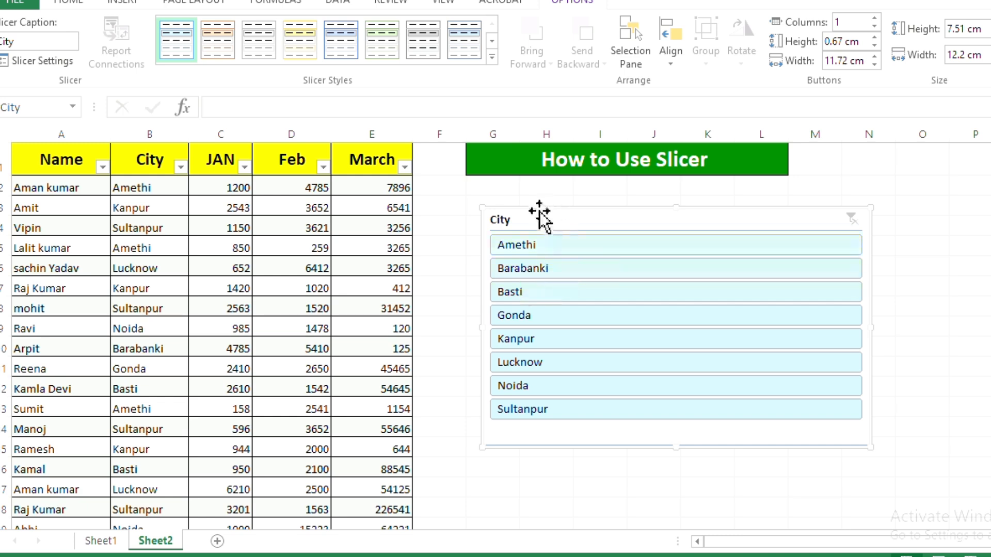
pyautogui.moveTo(603, 221); pyautogui.dragTo(585, 209)
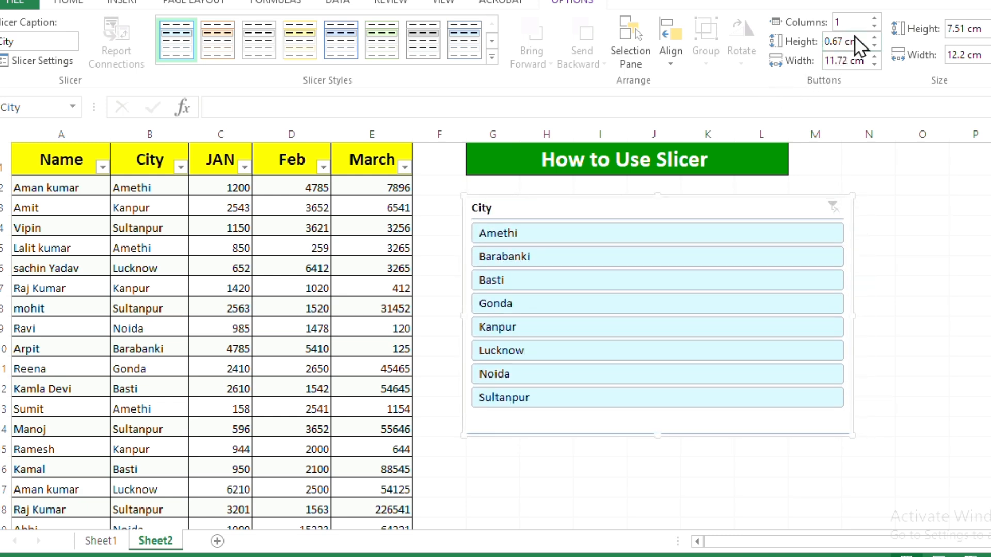
# Step: Arrange the City slicer's buttons in 4 columns and shorten the slicer to about 2.8 cm high
pyautogui.click(876, 17)
pyautogui.click(875, 17)
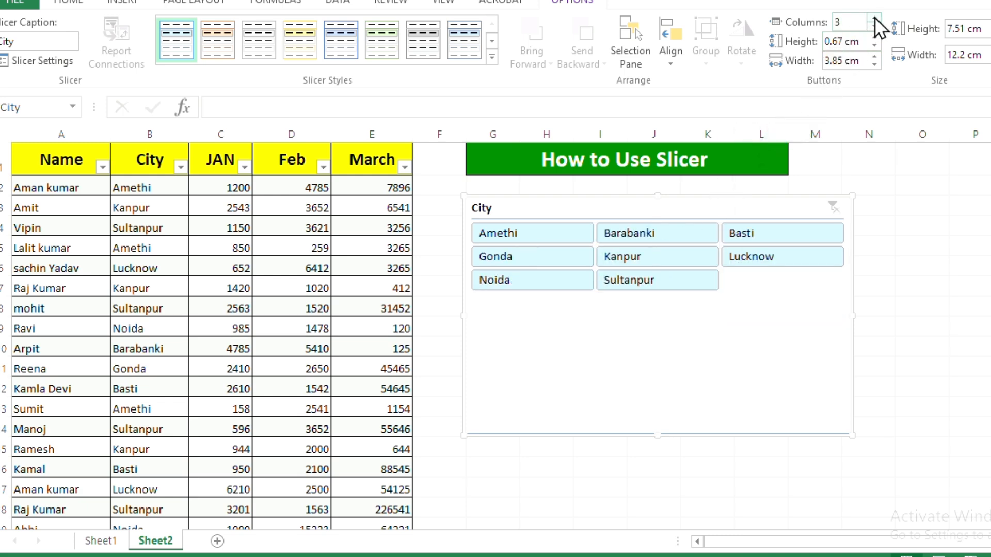
pyautogui.click(874, 17)
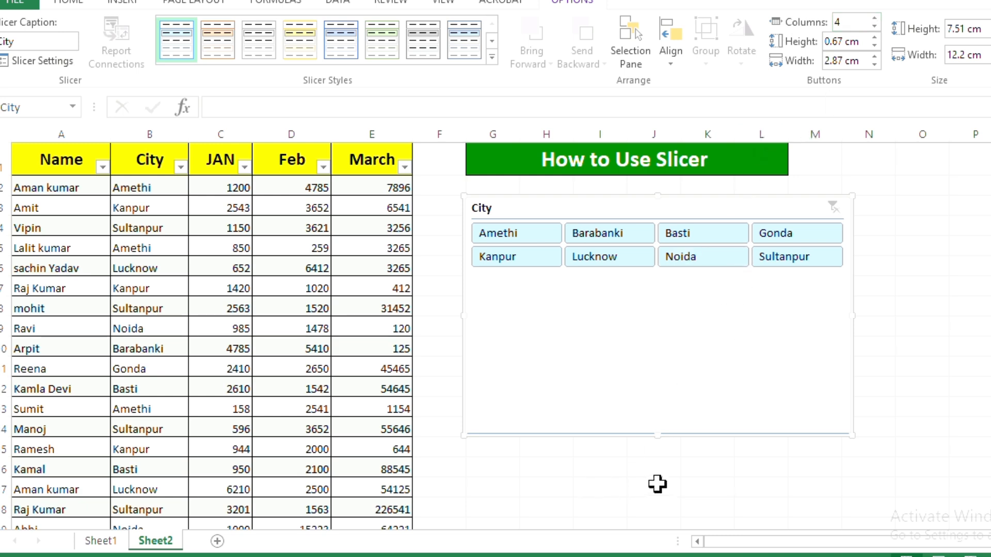
pyautogui.moveTo(674, 438); pyautogui.dragTo(649, 286)
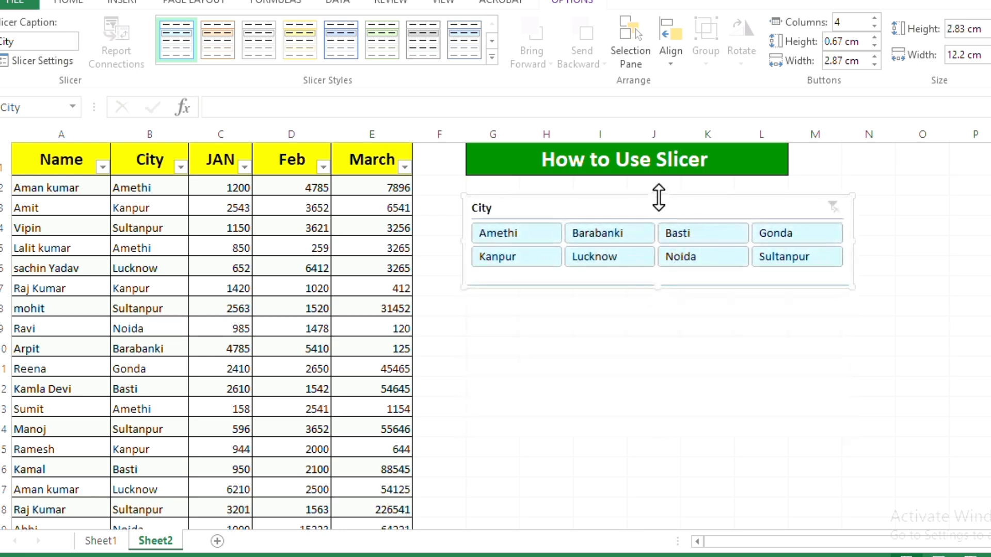
pyautogui.moveTo(659, 196); pyautogui.dragTo(677, 207)
pyautogui.click(816, 359)
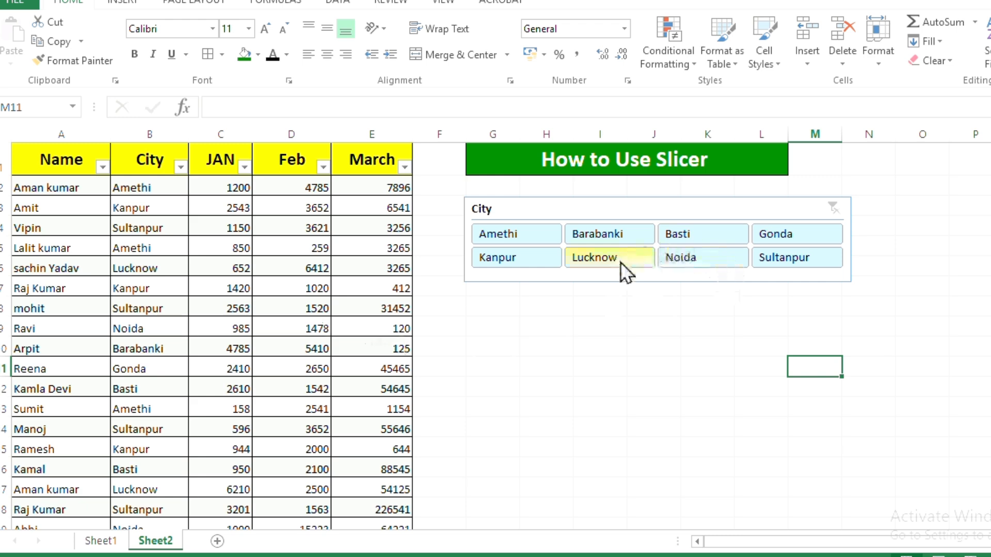
# Step: Filter the table with the City slicer by Amethi, Lucknow, Noida, Basti, Gonda, Kanpur and Sultanpur one at a time, and clear the filter
pyautogui.click(538, 234)
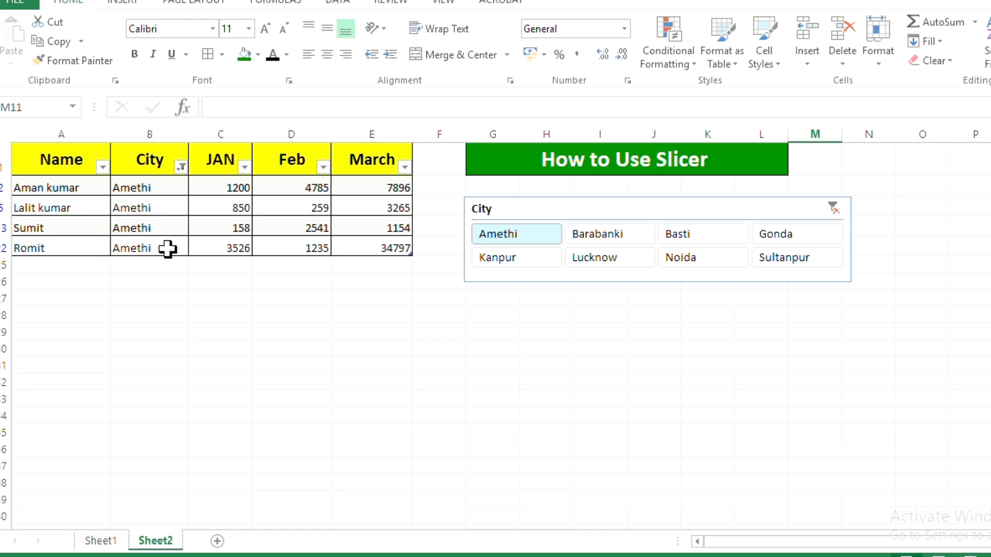
pyautogui.click(594, 257)
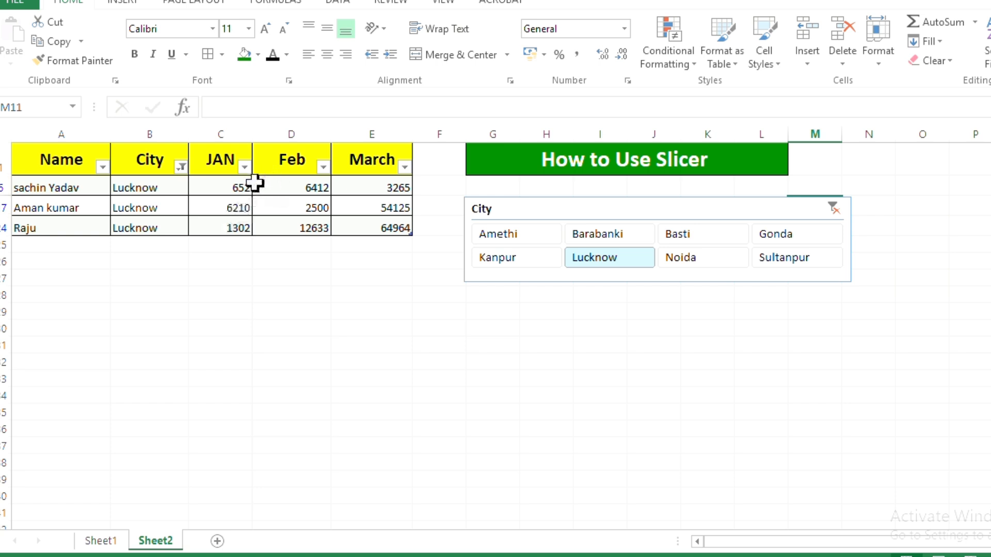
pyautogui.click(693, 258)
pyautogui.click(686, 230)
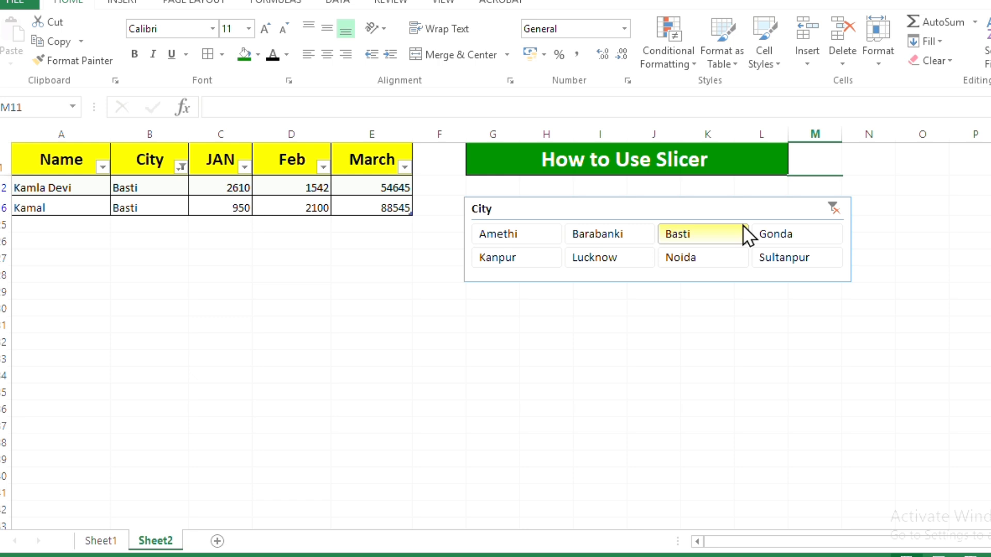
pyautogui.click(784, 239)
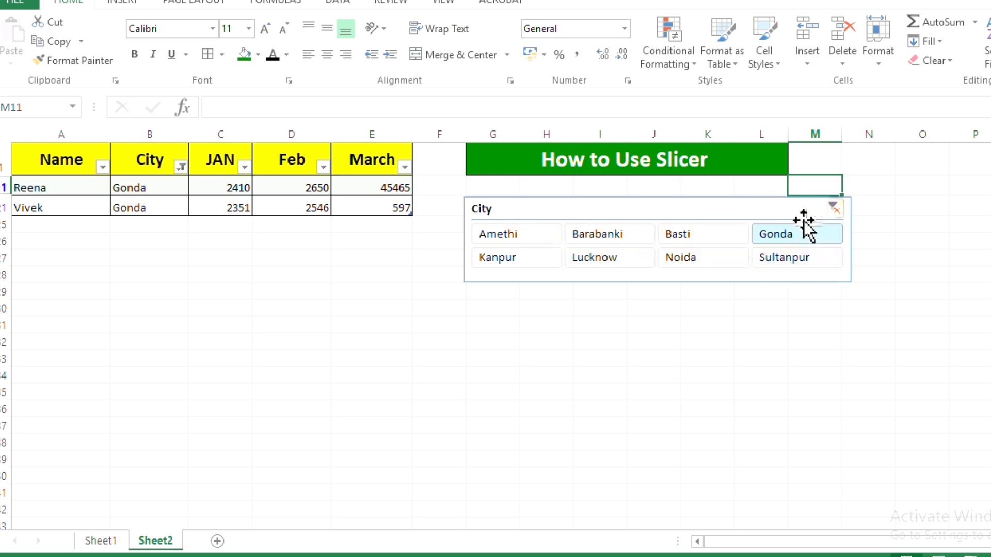
pyautogui.click(518, 258)
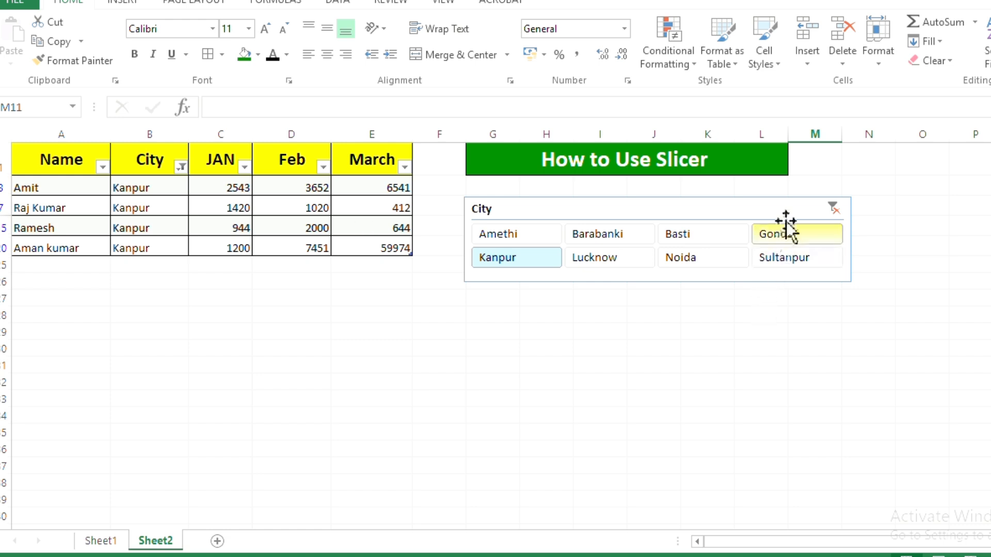
pyautogui.click(834, 210)
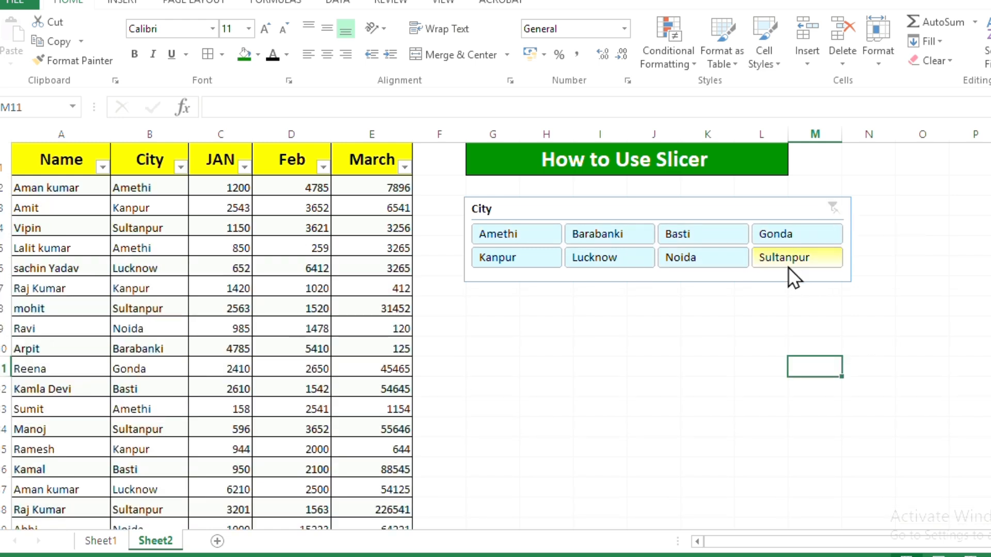
pyautogui.click(788, 267)
pyautogui.click(833, 207)
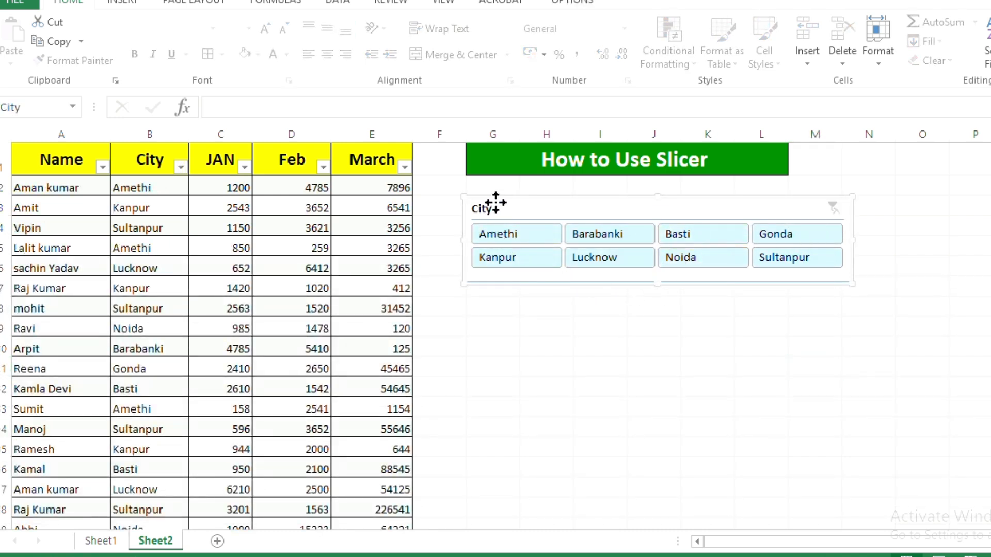
# Step: Delete the City slicer from the sheet
pyautogui.click(515, 191)
pyautogui.click(541, 202)
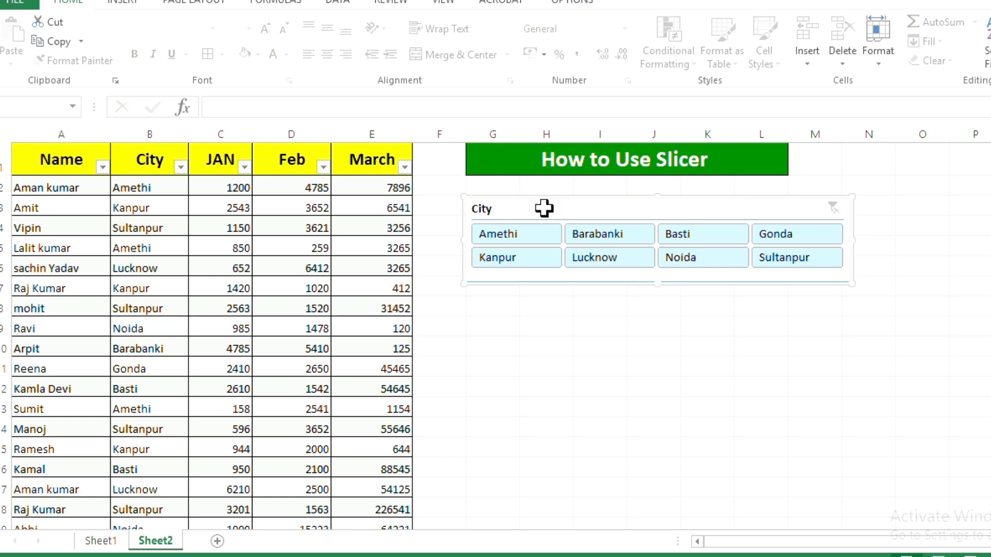
pyautogui.press('Delete')
pyautogui.click(606, 219)
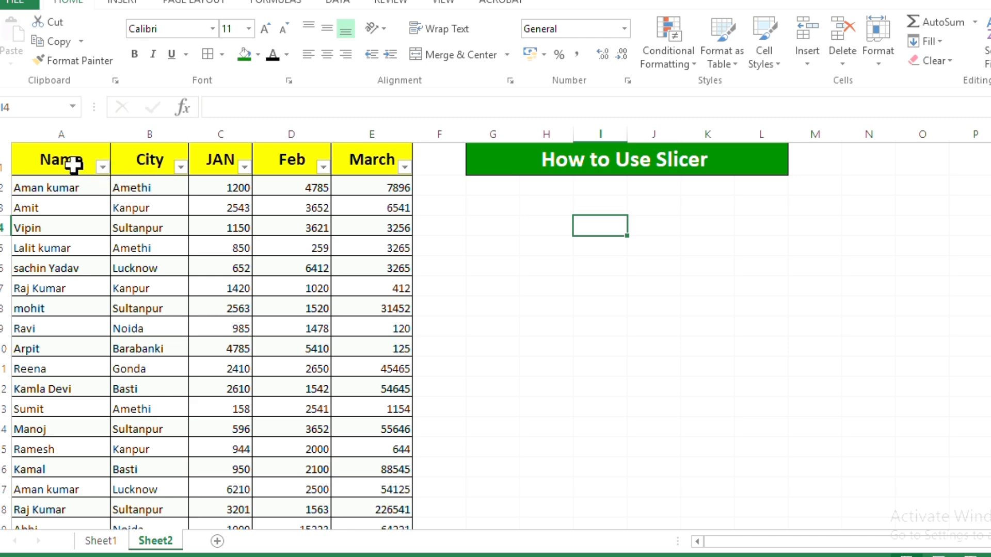
# Step: Select the whole table and insert two slicers, one for Name and one for City
pyautogui.moveTo(72, 165); pyautogui.dragTo(398, 470)
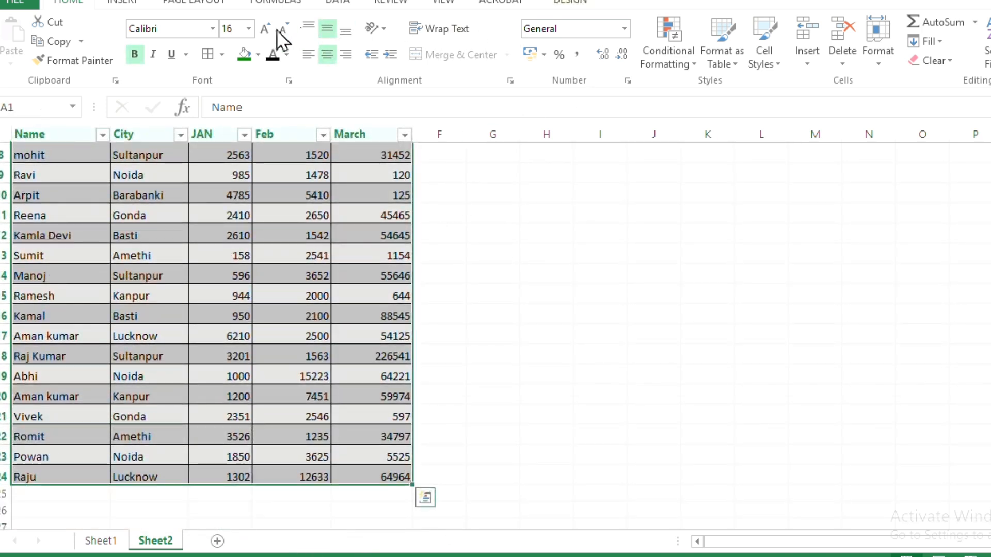
pyautogui.click(136, 6)
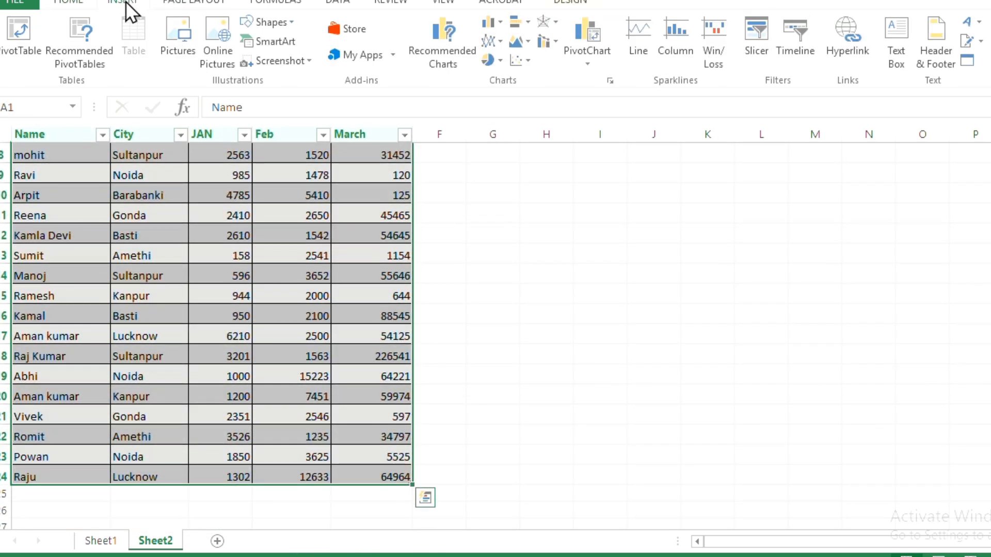
pyautogui.click(764, 44)
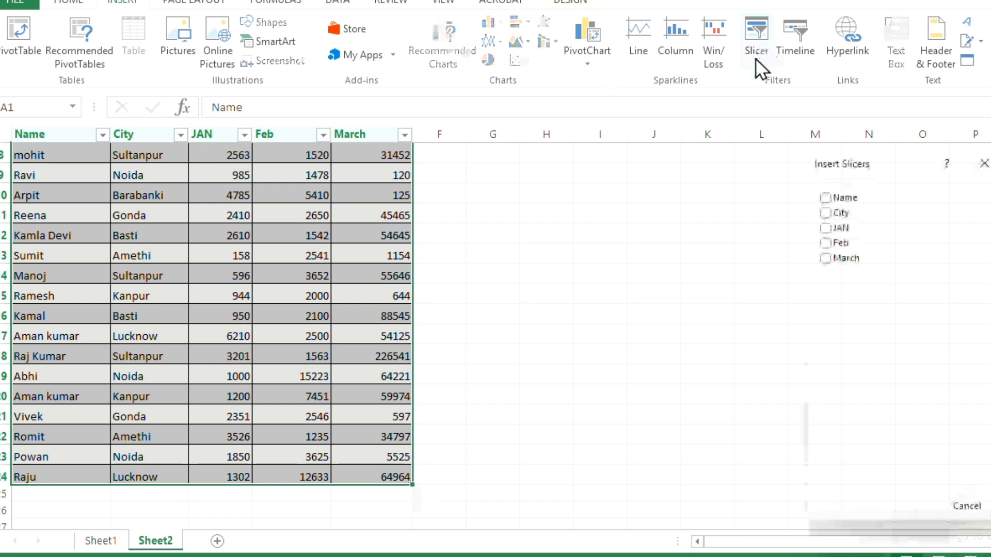
pyautogui.click(825, 198)
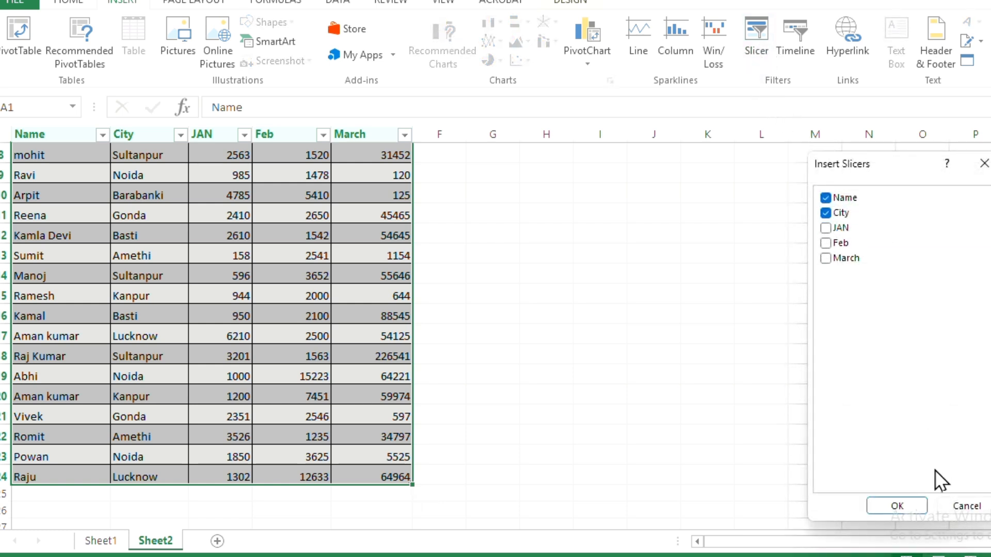
pyautogui.click(908, 510)
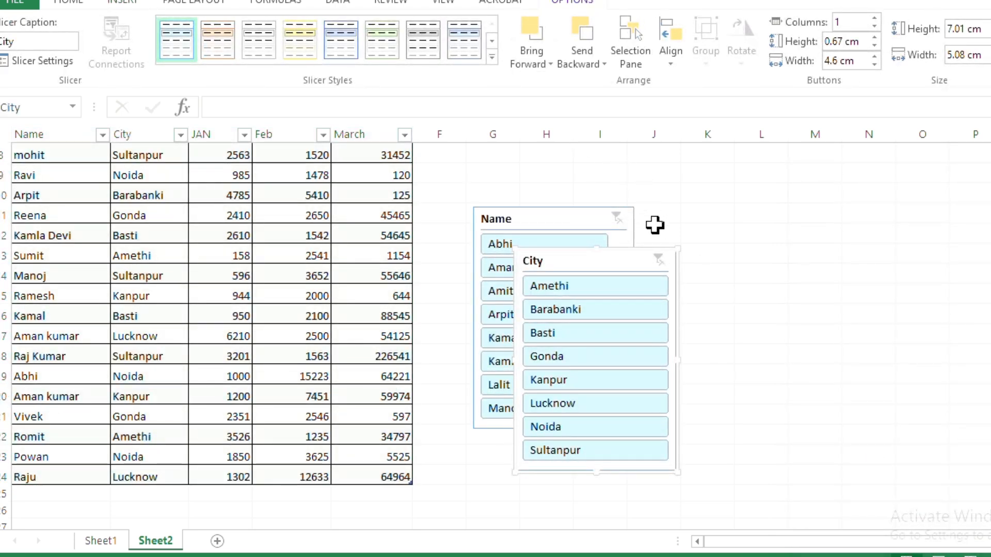
# Step: Separate the two slicers by moving City over to columns L to N and placing Name beneath the How to Use Slicer heading
pyautogui.moveTo(623, 263); pyautogui.dragTo(843, 156)
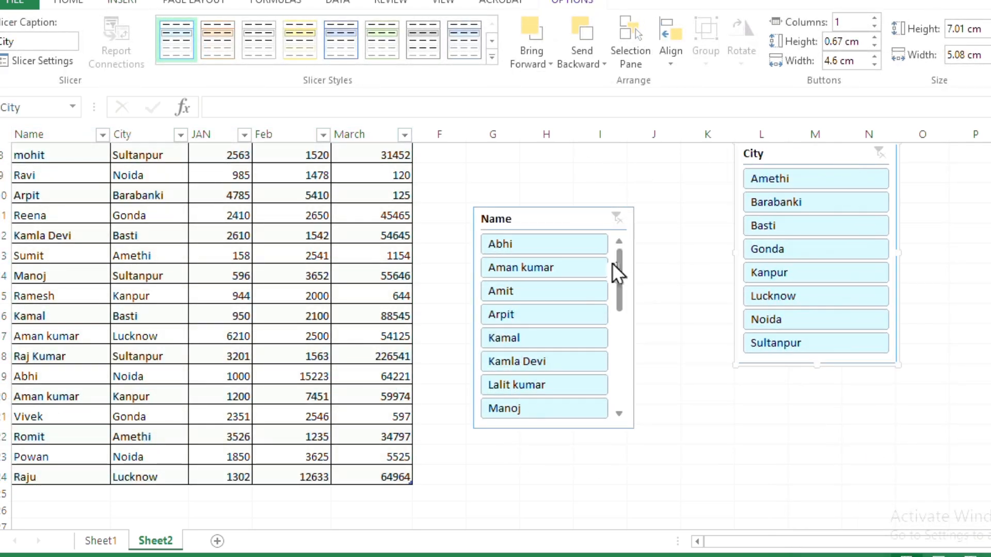
pyautogui.moveTo(571, 222); pyautogui.dragTo(565, 167)
pyautogui.click(683, 258)
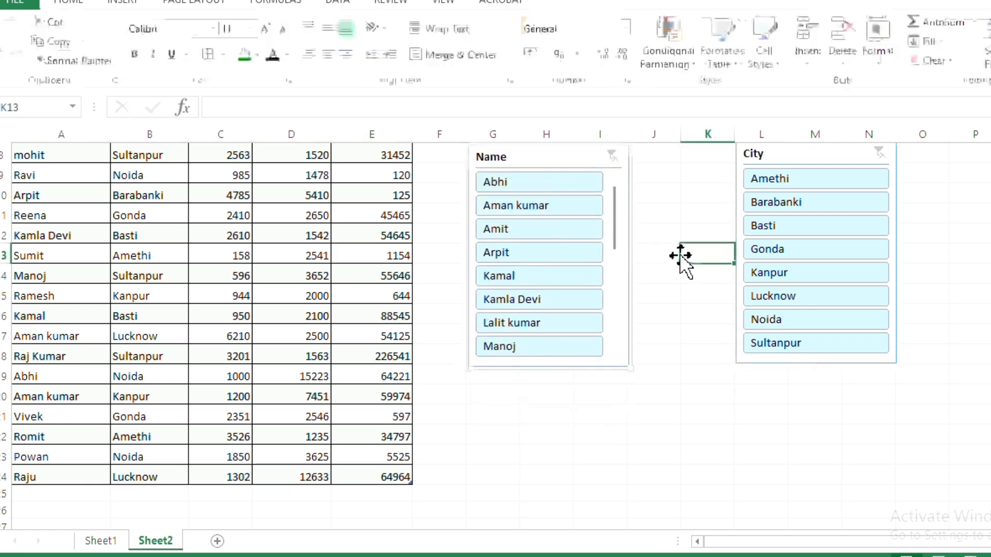
pyautogui.scroll(3, 679, 248)
pyautogui.moveTo(568, 317); pyautogui.dragTo(565, 214)
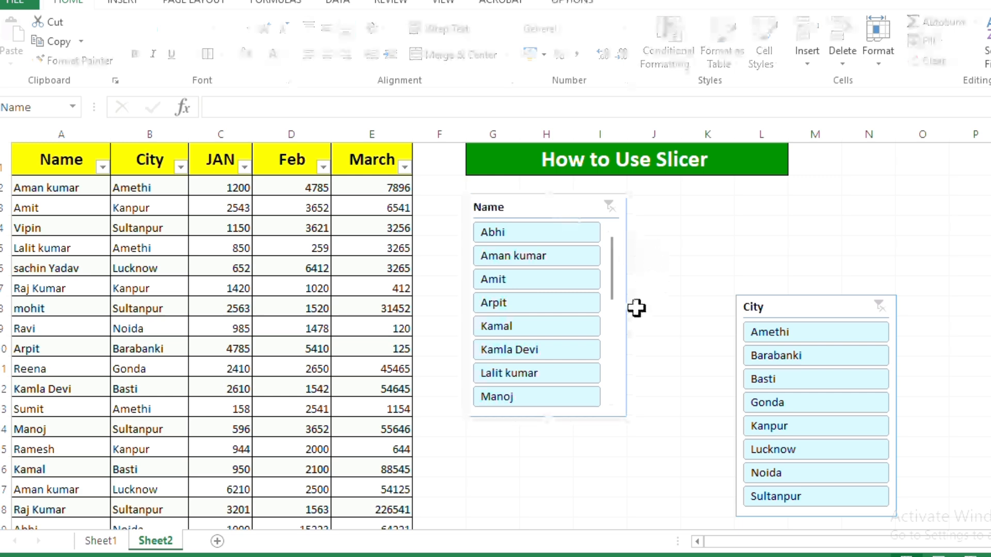
# Step: Widen the Name slicer to match the How to Use Slicer heading, and place the City slicer level with it from column N, made wider
pyautogui.moveTo(634, 319); pyautogui.dragTo(740, 306)
pyautogui.moveTo(825, 308); pyautogui.dragTo(932, 212)
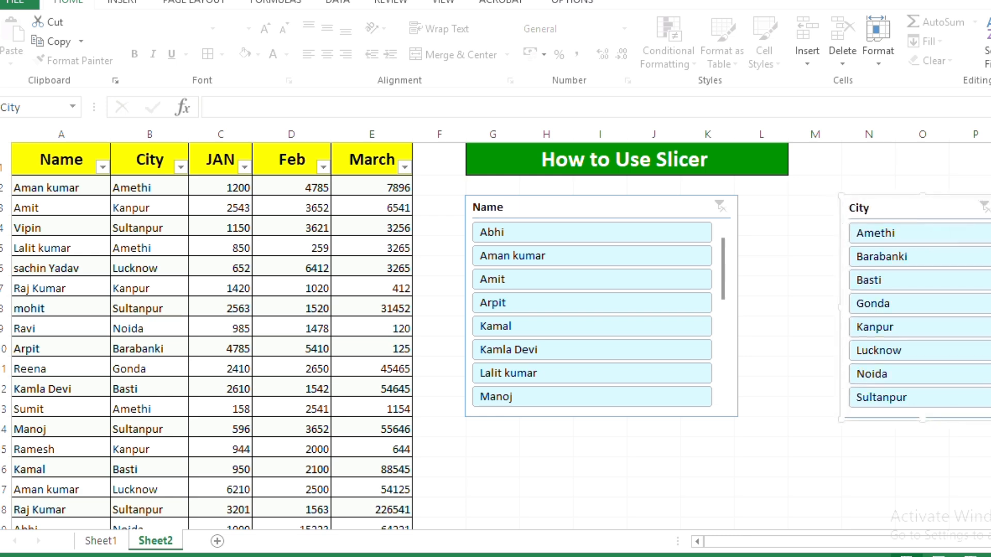
pyautogui.moveTo(990, 307); pyautogui.dragTo(990, 308)
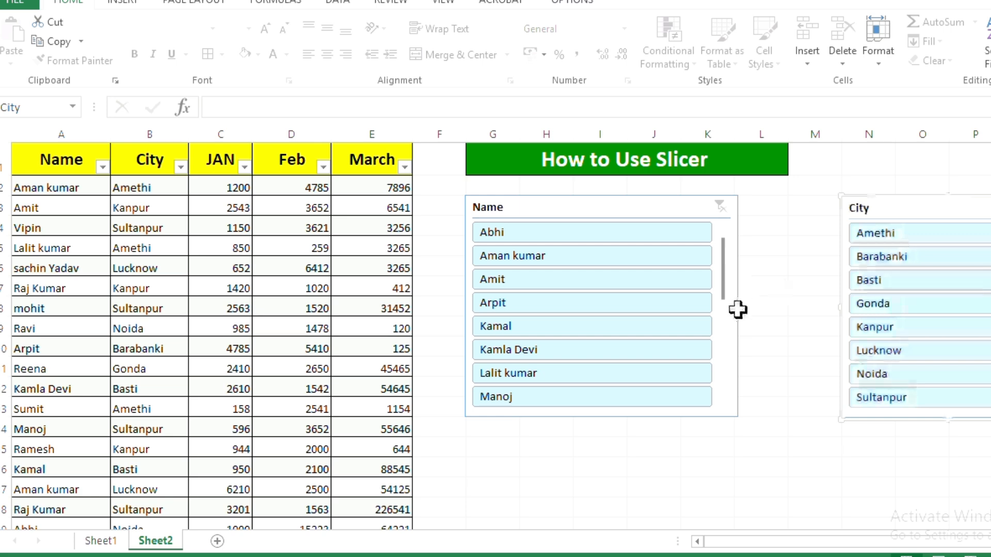
pyautogui.click(721, 320)
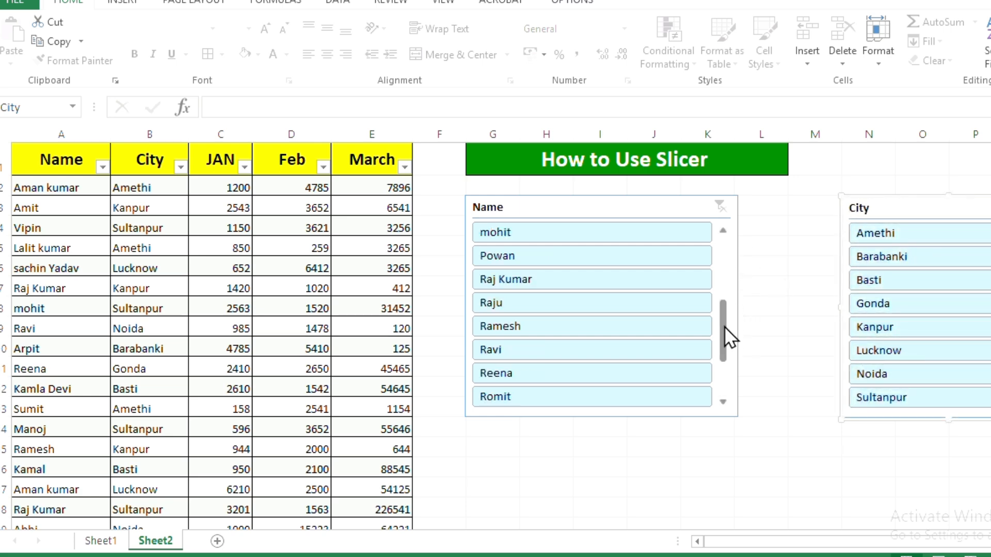
pyautogui.moveTo(723, 327); pyautogui.dragTo(708, 388)
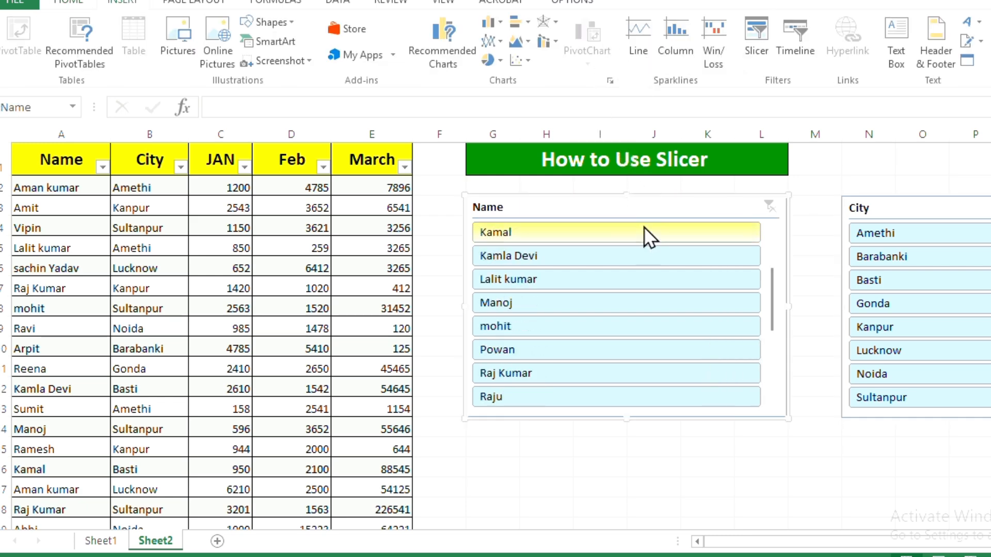
# Step: Filter the table with the Name slicer by its fifth, sixth, seventh, eighth and eleventh names, one at a time
pyautogui.click(647, 233)
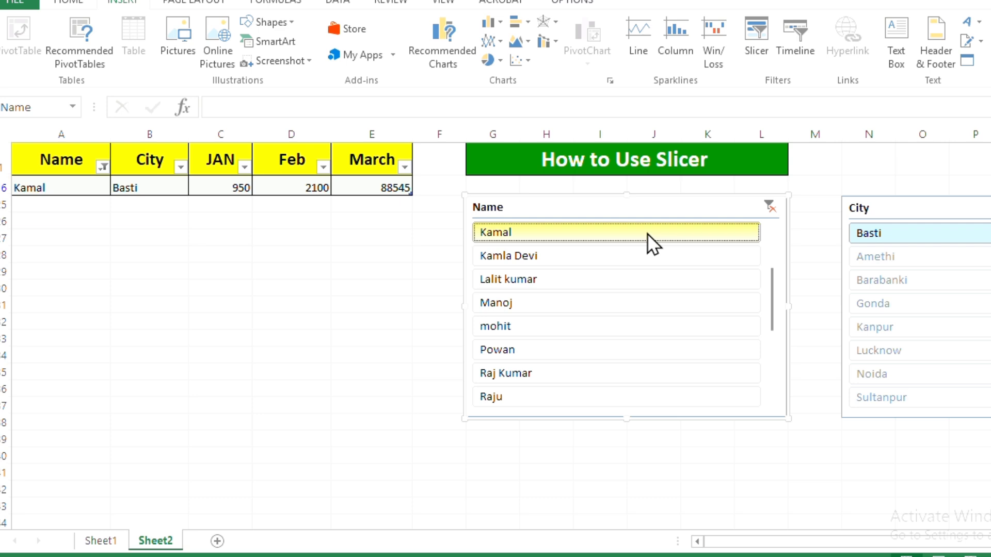
pyautogui.click(648, 259)
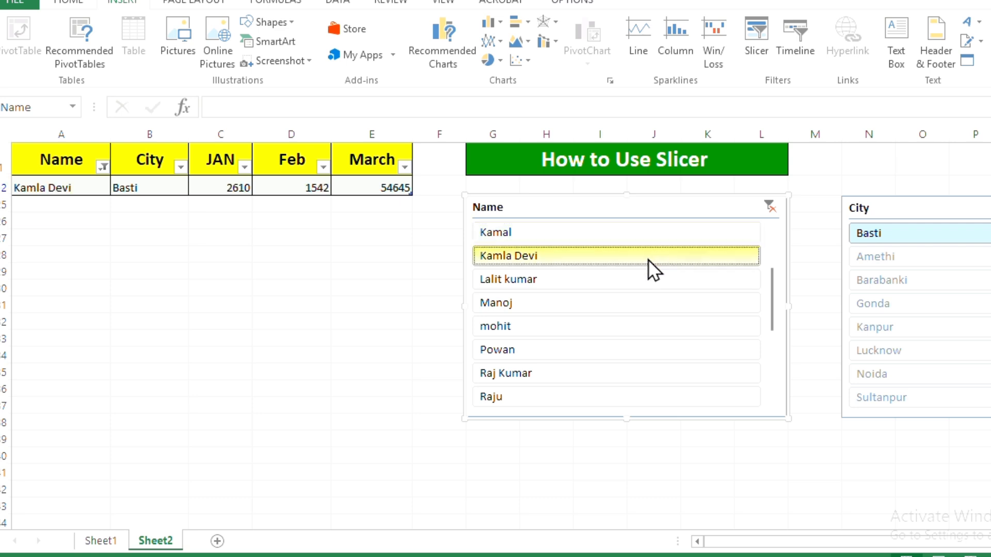
pyautogui.click(631, 279)
pyautogui.click(594, 310)
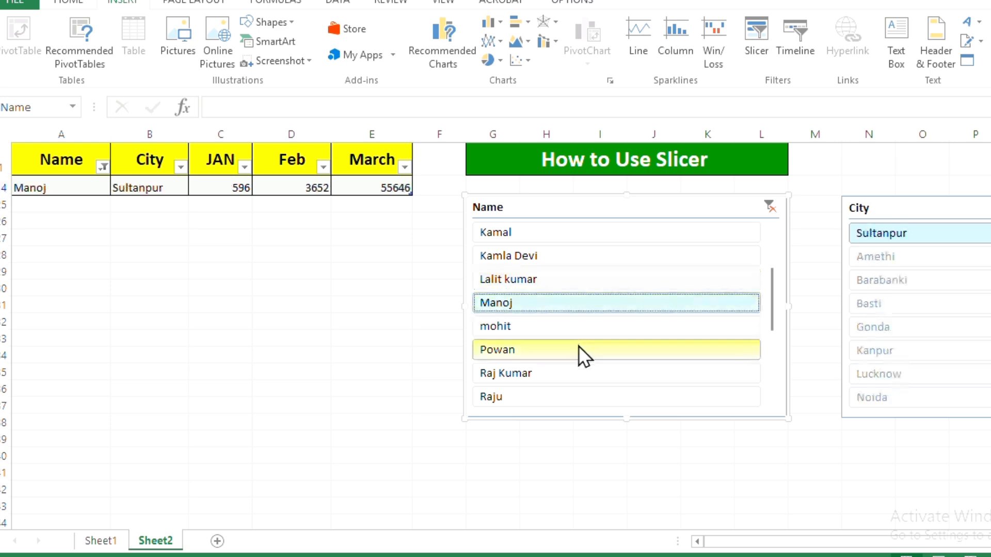
pyautogui.click(553, 372)
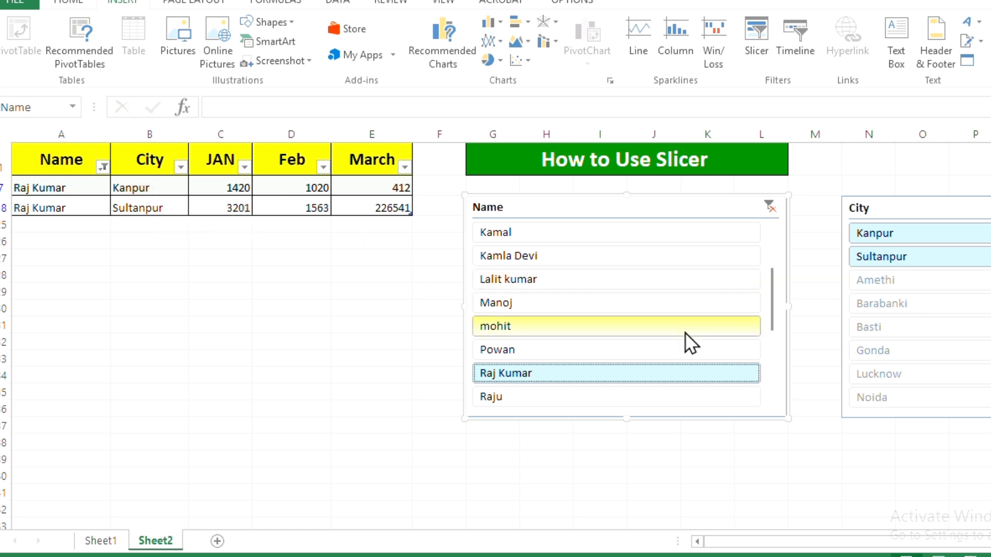
# Step: Filter the table one at a time by the 19th, 16th, 17th and 14th names in the Name slicer, and repeat the 17th and 19th
pyautogui.scroll(-2, 692, 331)
pyautogui.scroll(-2, 619, 361)
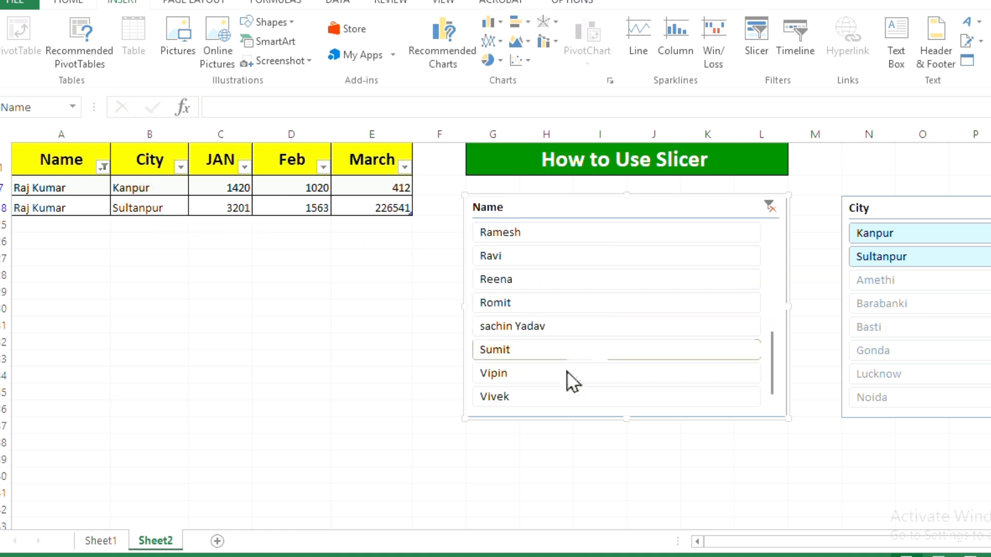
pyautogui.click(527, 374)
pyautogui.click(538, 305)
pyautogui.click(535, 327)
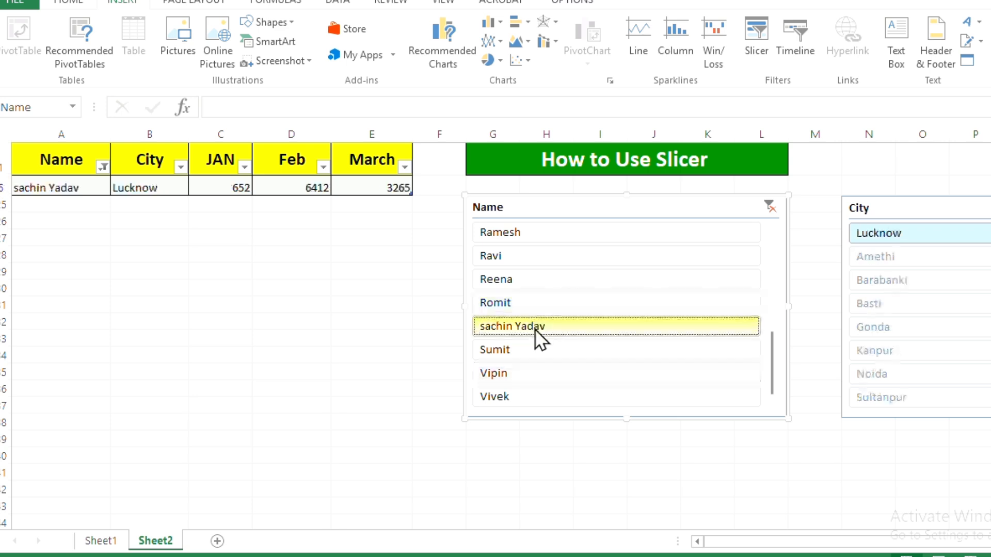
pyautogui.click(534, 262)
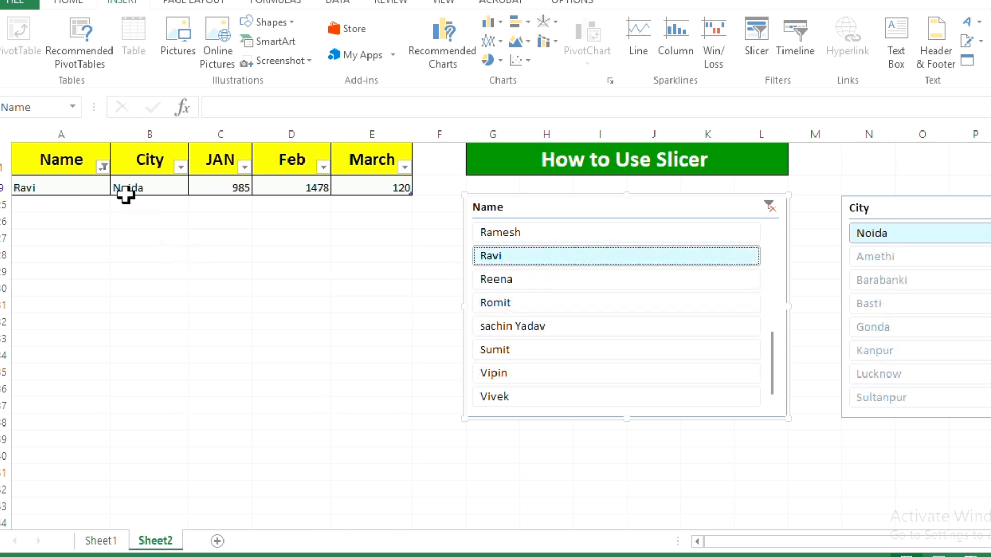
pyautogui.click(549, 328)
pyautogui.click(534, 376)
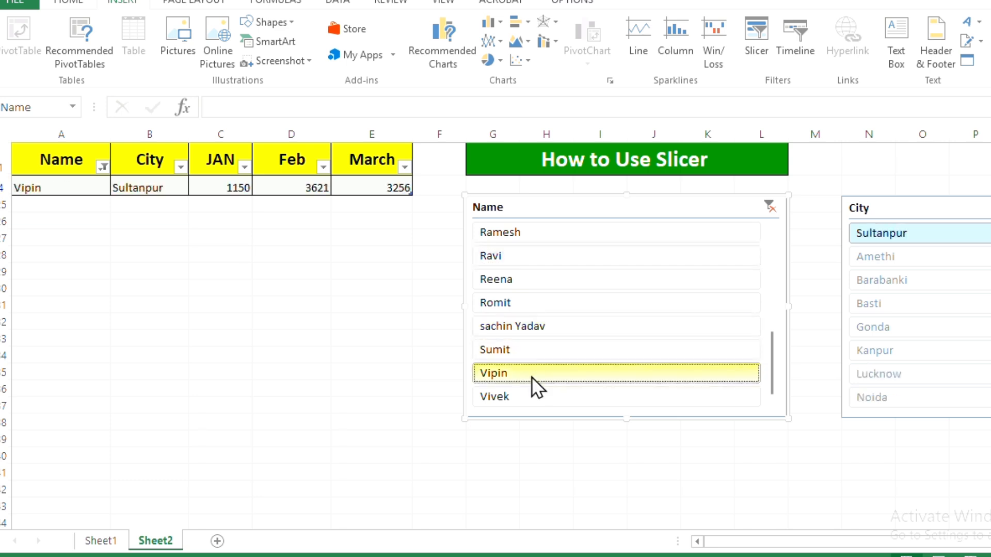
# Step: Filter the table with the Name slicer by its fourth name, and switch the filter to the second name
pyautogui.scroll(3, 521, 309)
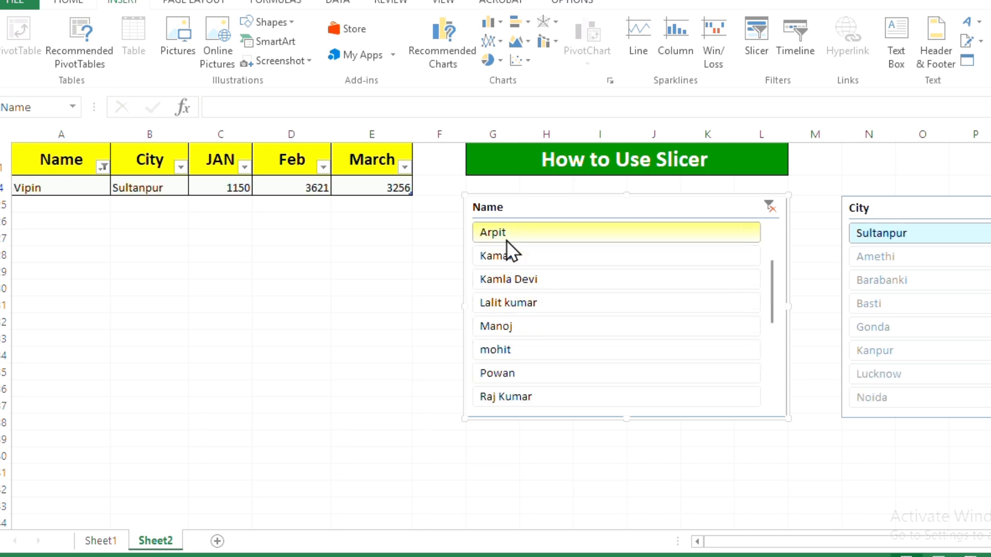
pyautogui.click(503, 238)
pyautogui.scroll(1, 503, 238)
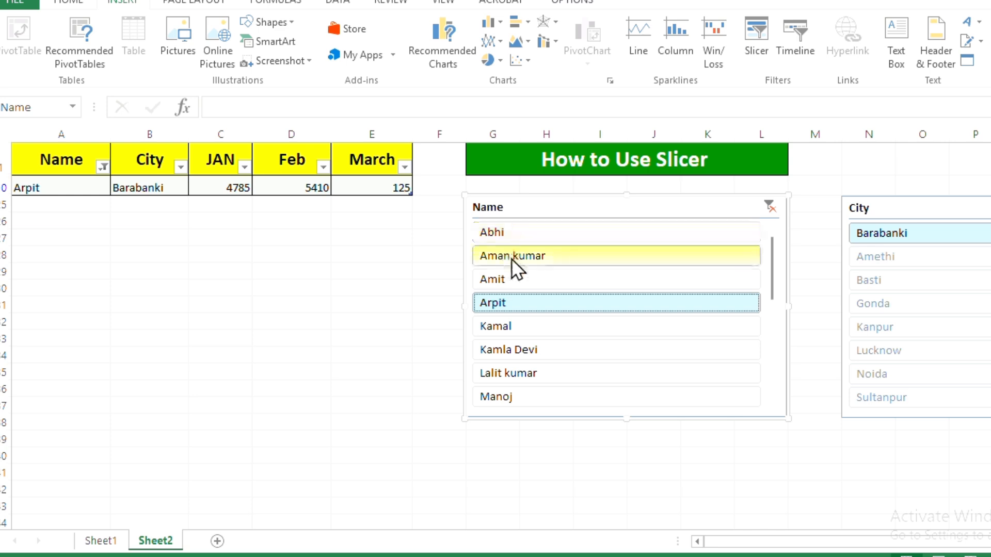
pyautogui.click(511, 258)
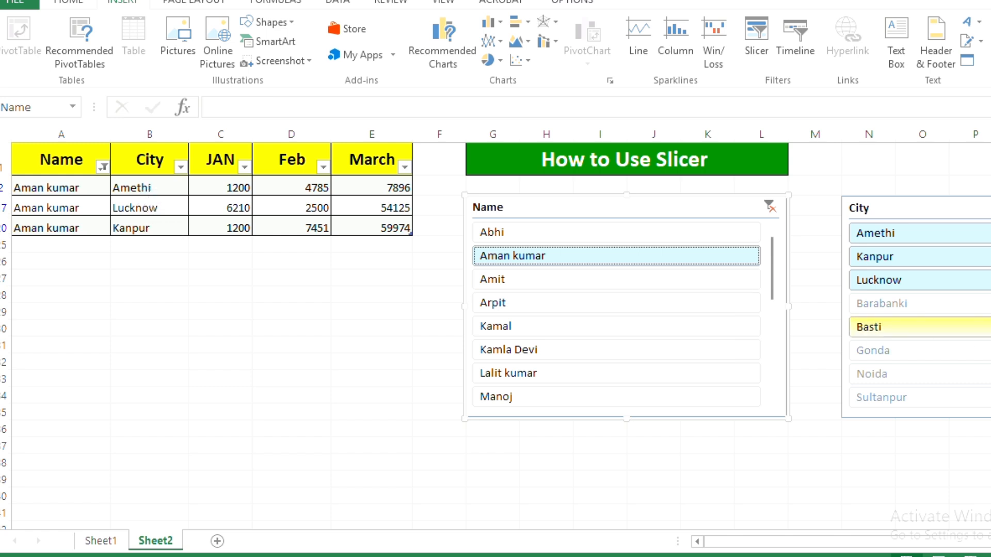
# Step: Add a City filter for Sultanpur to the current name filter and undo it, and filter by Kanpur and clear that City filter
pyautogui.moveTo(919, 208)
pyautogui.mouseDown()
pyautogui.moveTo(937, 202)
pyautogui.moveTo(920, 206)
pyautogui.mouseUp()
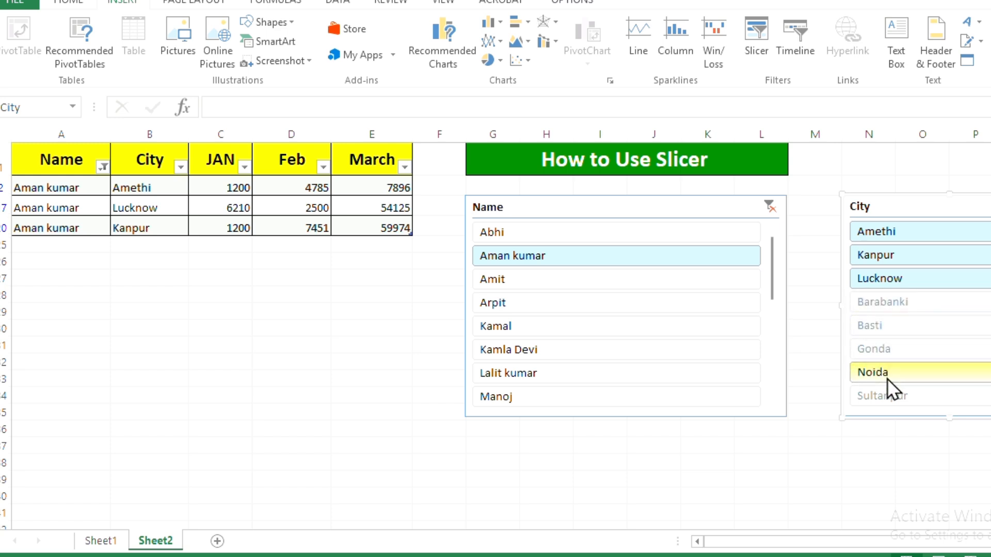
pyautogui.click(923, 396)
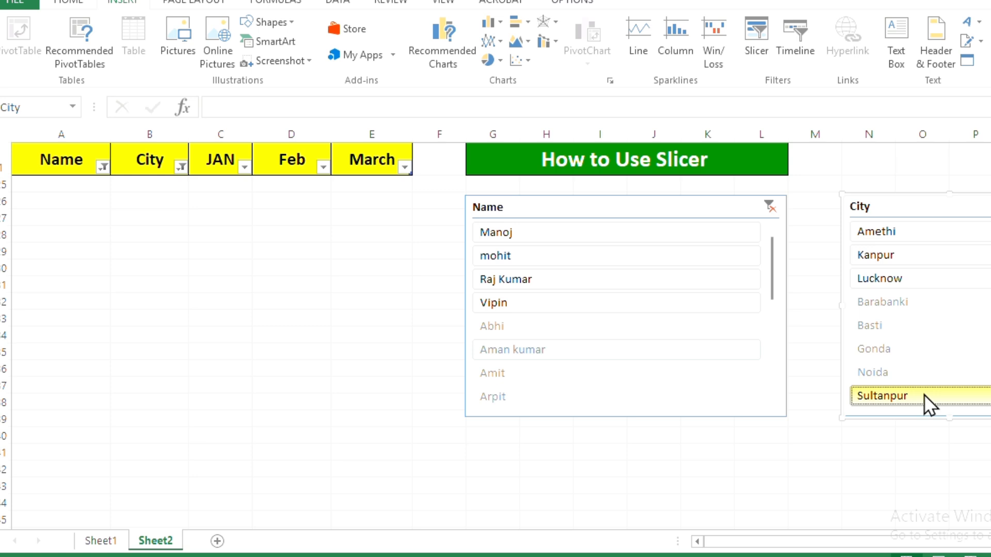
pyautogui.hotkey('ctrl', 'z')
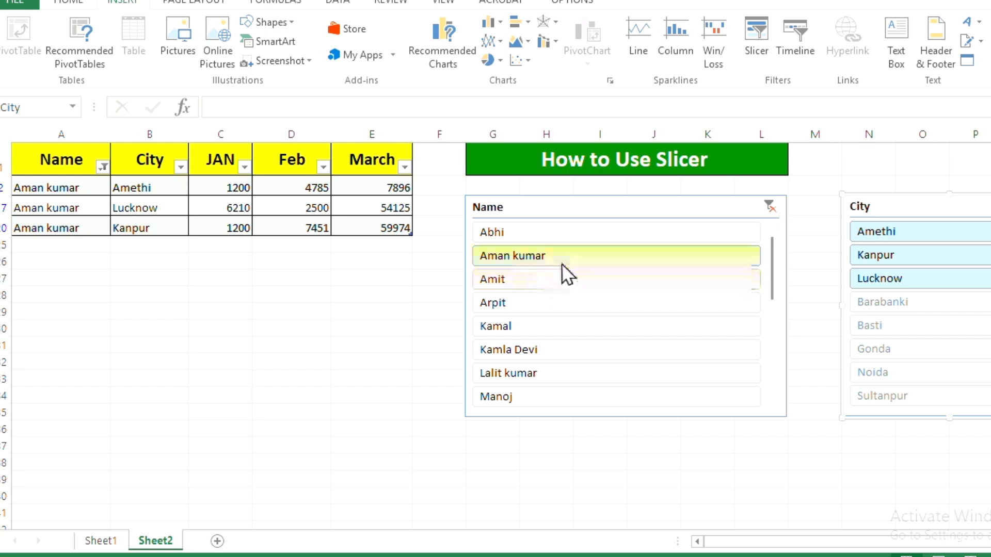
pyautogui.click(963, 256)
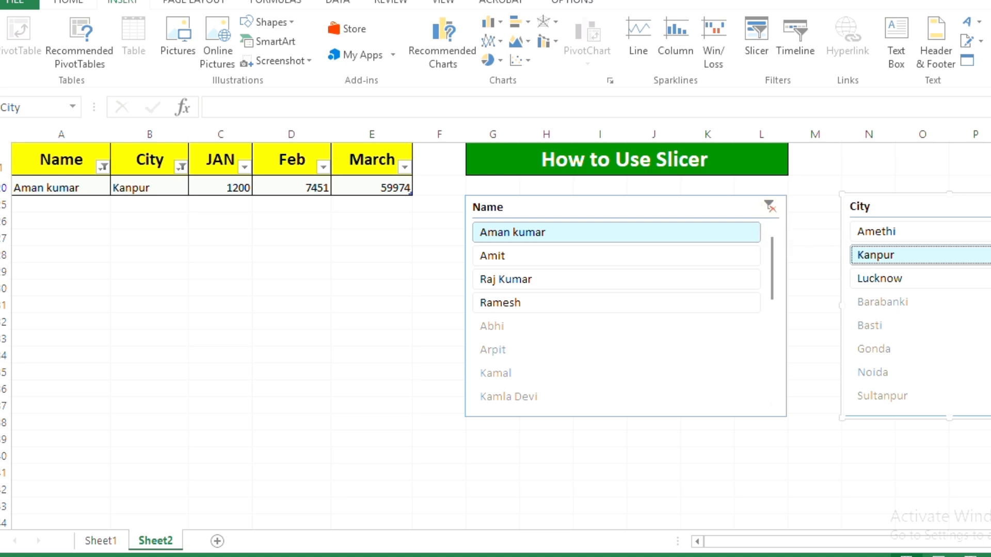
pyautogui.hotkey('alt', 'c')
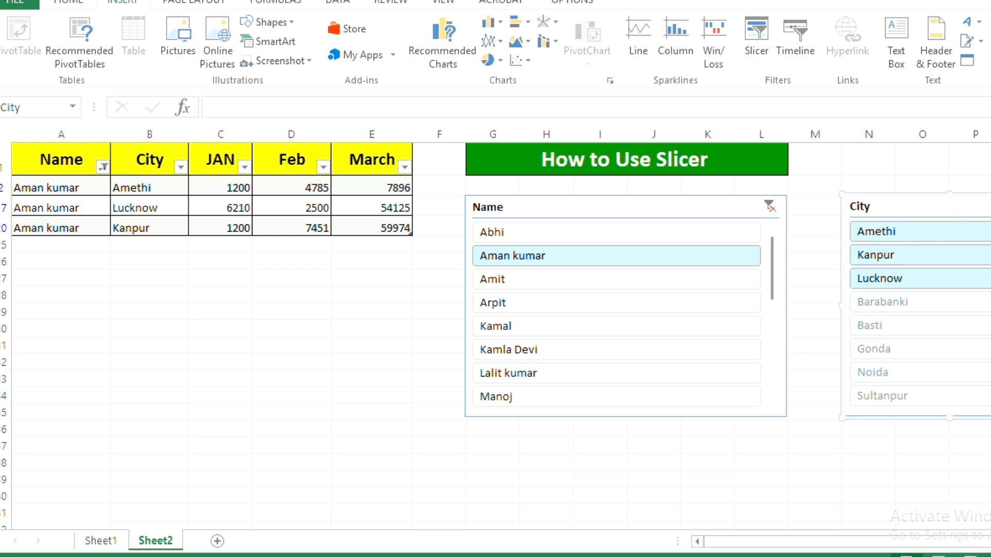
# Step: Delete the City slicer from the sheet and clear the filter in the Name slicer
pyautogui.press('Delete')
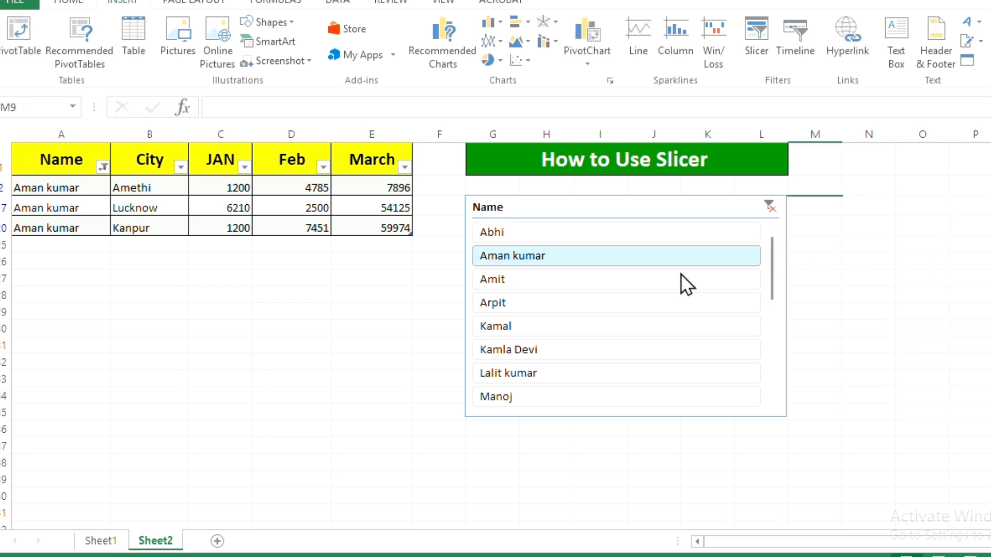
pyautogui.click(769, 209)
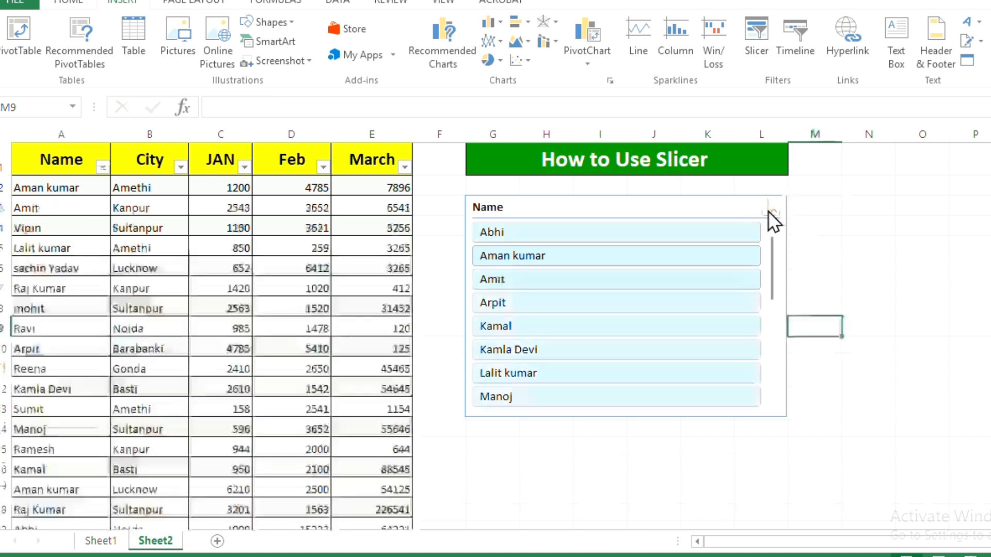
# Step: Move the Name slicer about one column to the right, so it starts in column H below the How to Use Slicer heading
pyautogui.click(712, 210)
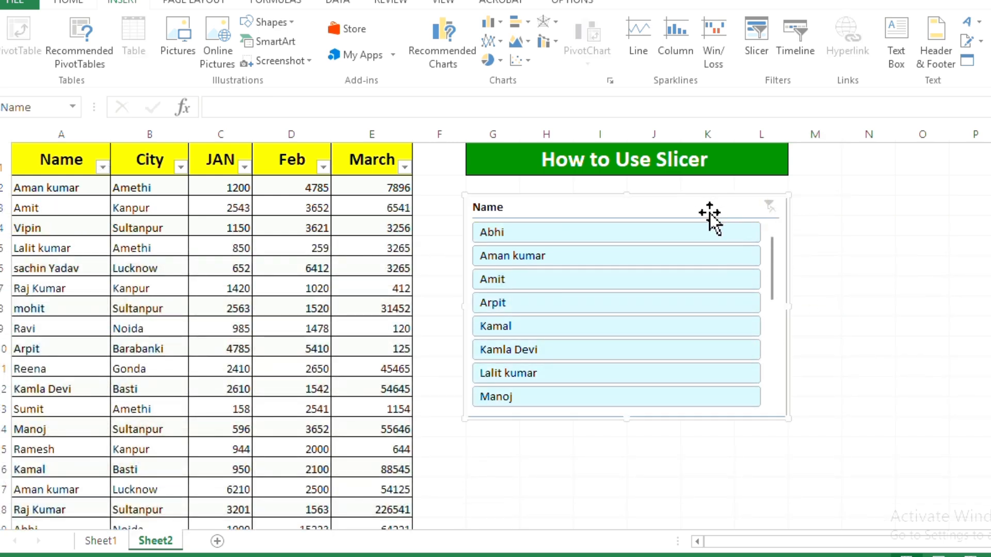
pyautogui.moveTo(710, 213); pyautogui.dragTo(771, 215)
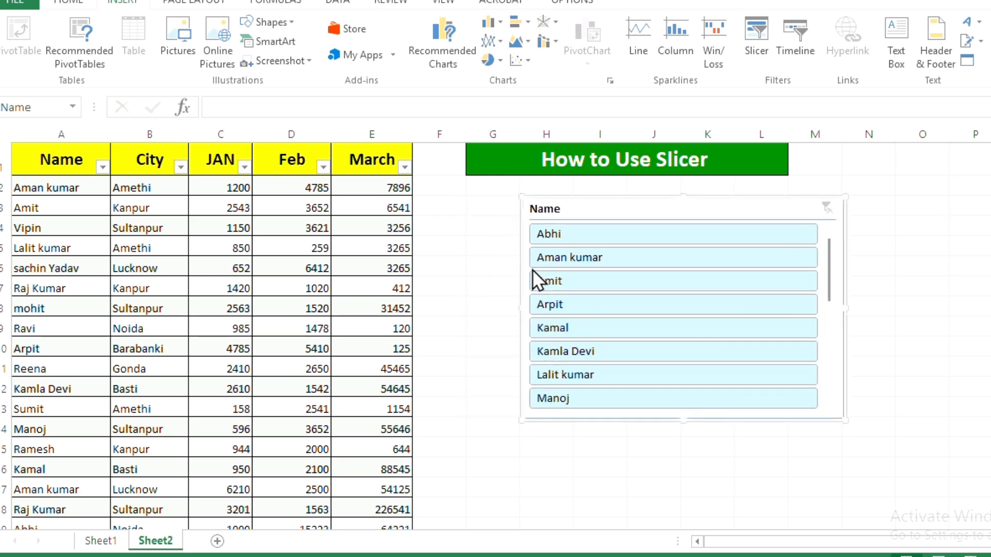
# Step: Filter the table with the Name slicer by its third, fifth and second names one at a time, and clear the filter
pyautogui.click(761, 279)
pyautogui.click(707, 326)
pyautogui.click(709, 257)
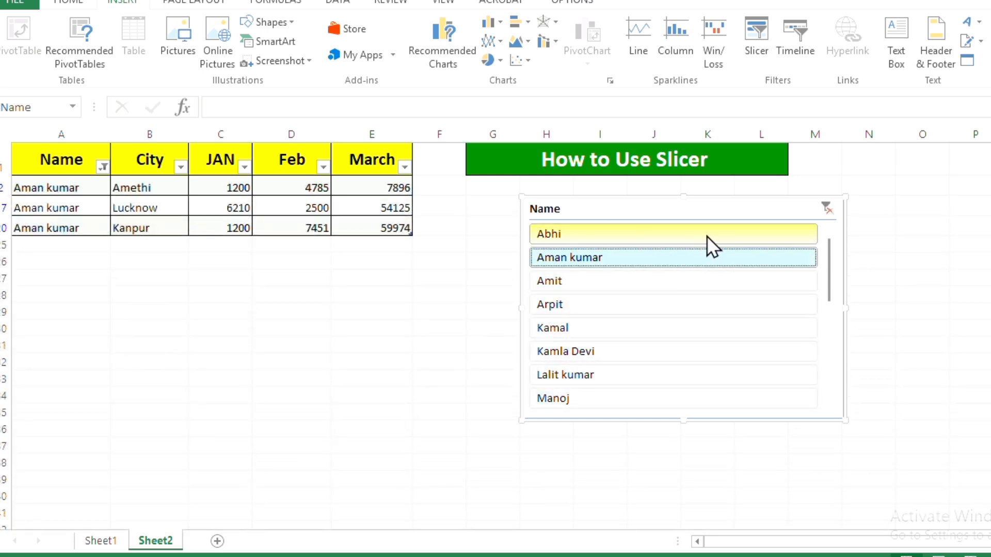
pyautogui.click(826, 208)
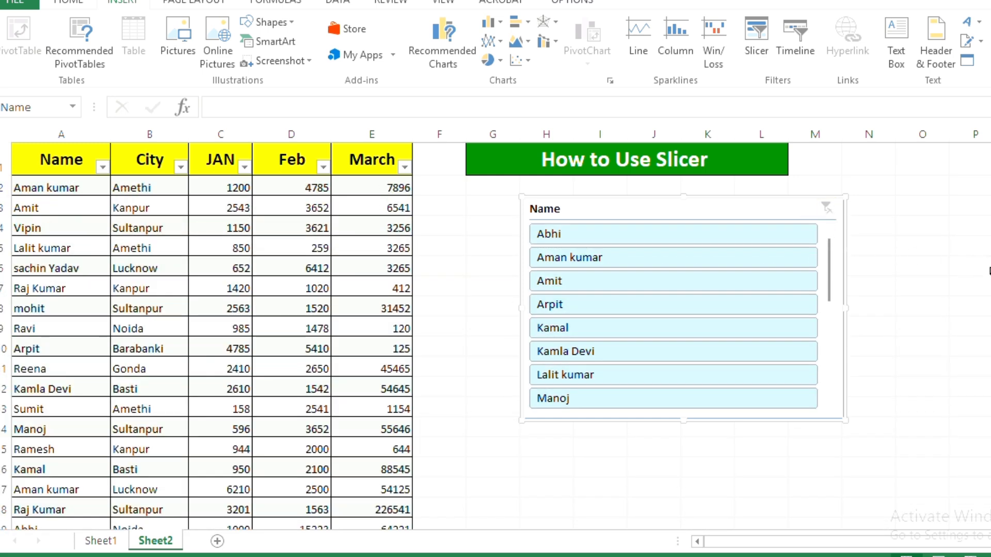